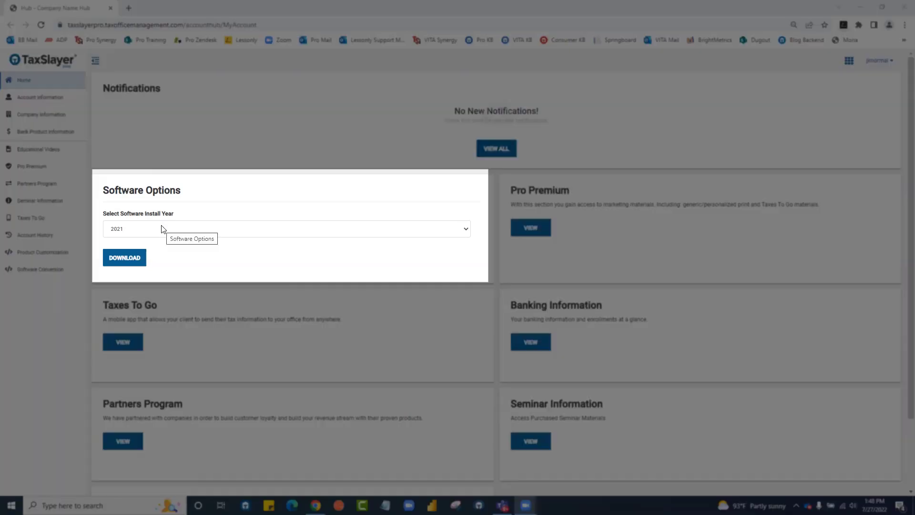
Step: Keep 2021 as the software install year and download the 2021 installer
left_click(162, 229)
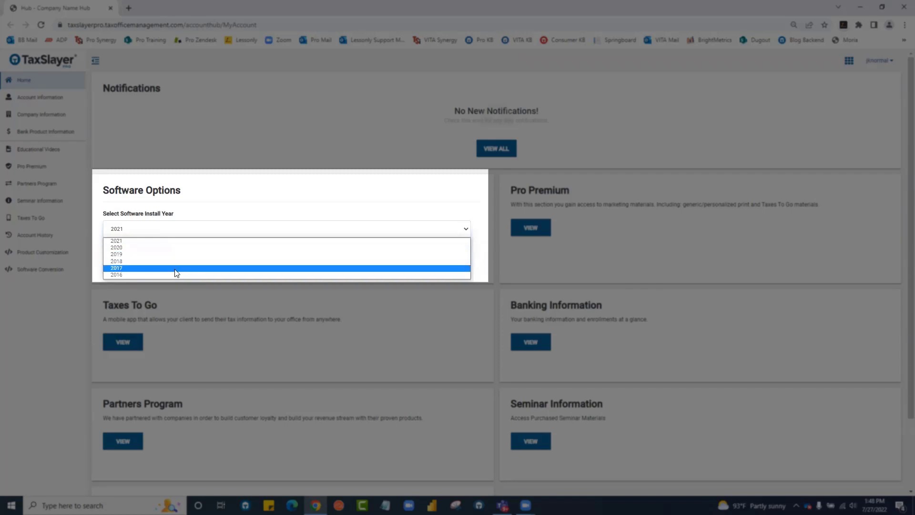
left_click(178, 243)
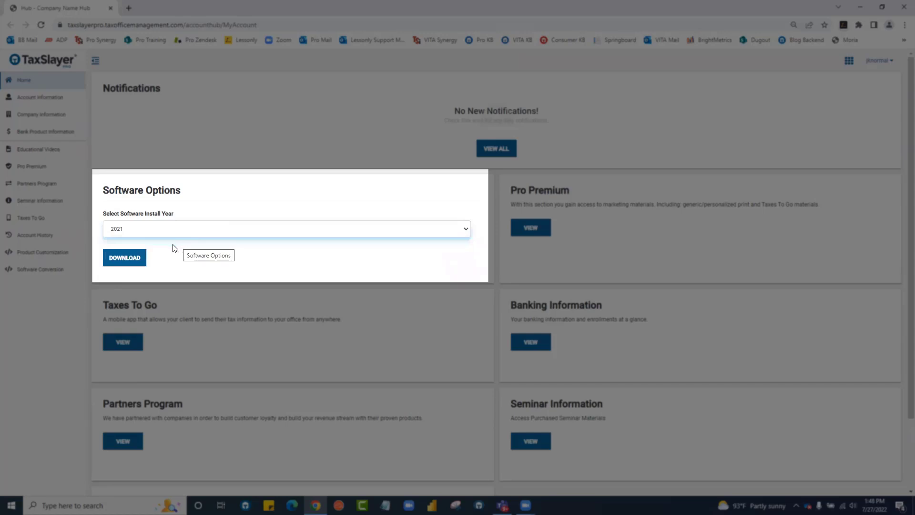
left_click(147, 263)
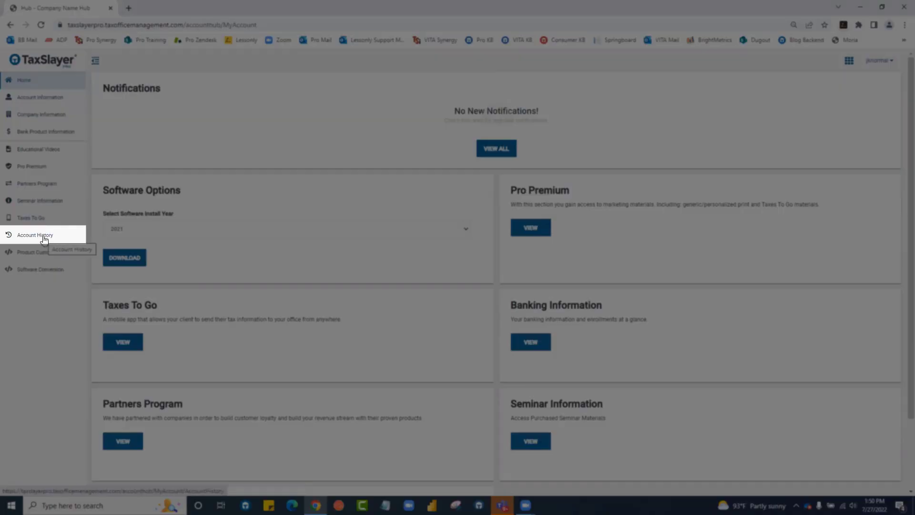
Step: Go to Account History and view the full Payment History table
left_click(44, 238)
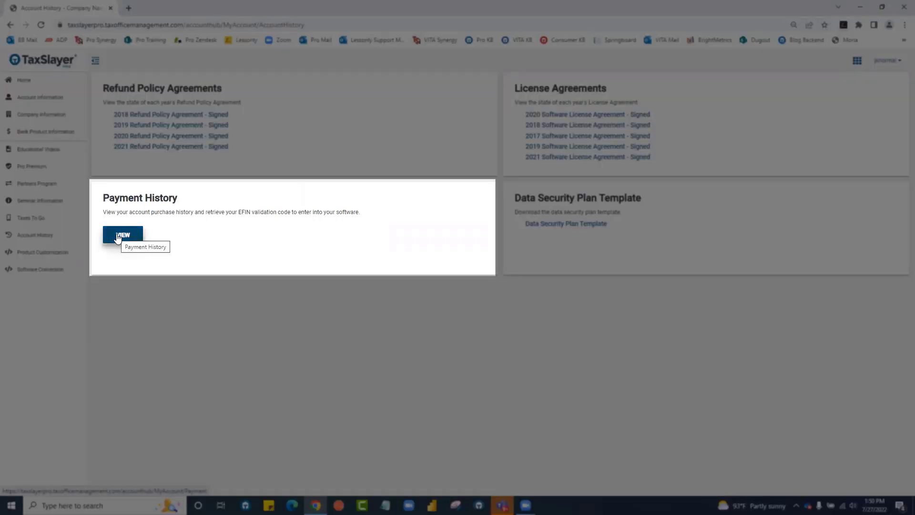
left_click(121, 234)
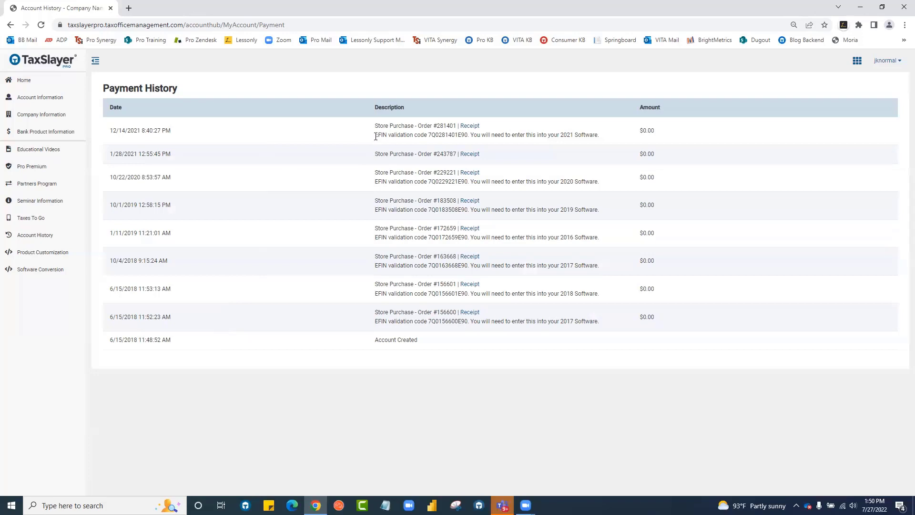
Step: Select and copy the 2021 EFIN validation code from the first payment row
left_click_drag(375, 136, 468, 137)
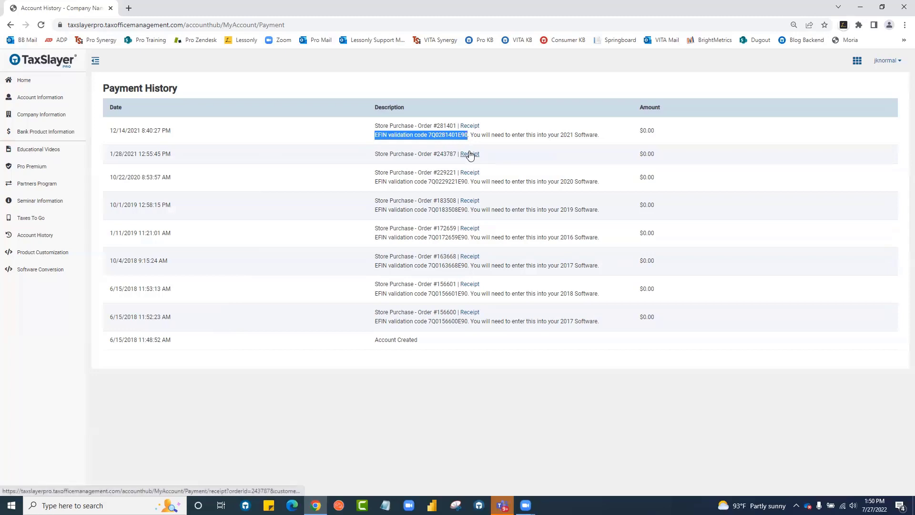
left_click(355, 148)
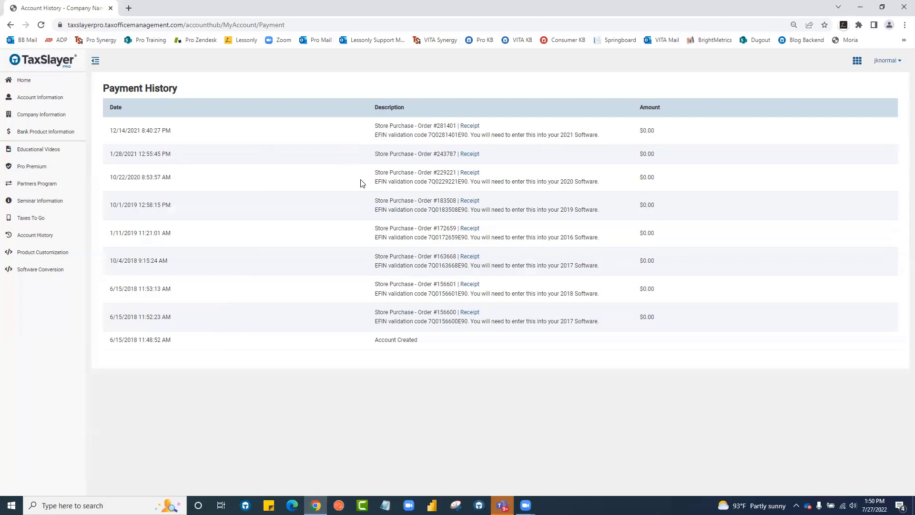
left_click_drag(375, 135, 464, 135)
right_click(464, 136)
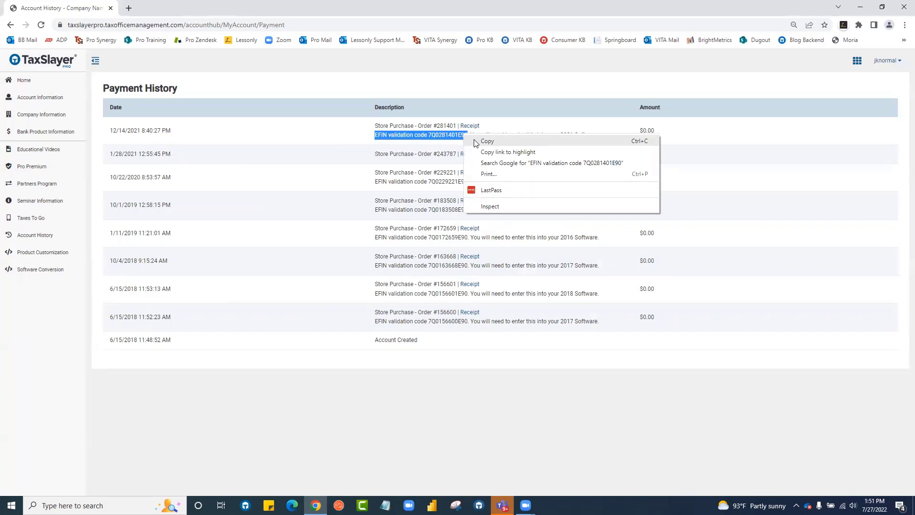
left_click(362, 151)
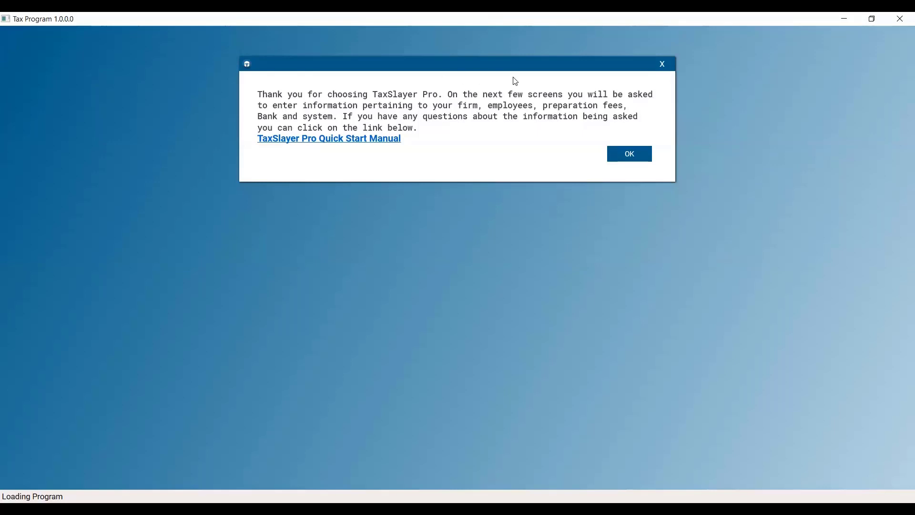
Step: Dismiss the welcome message and the EFIN/ADMIN/passwords setup information message
left_click(630, 162)
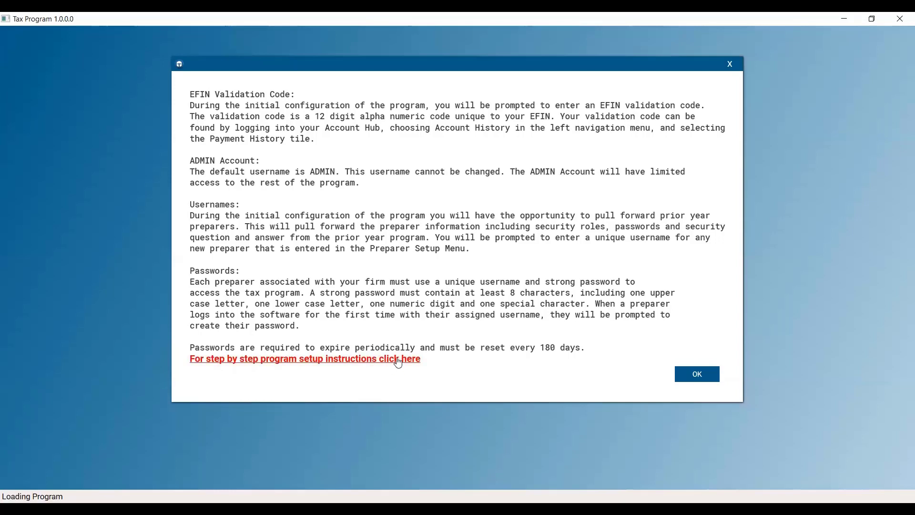
left_click(703, 375)
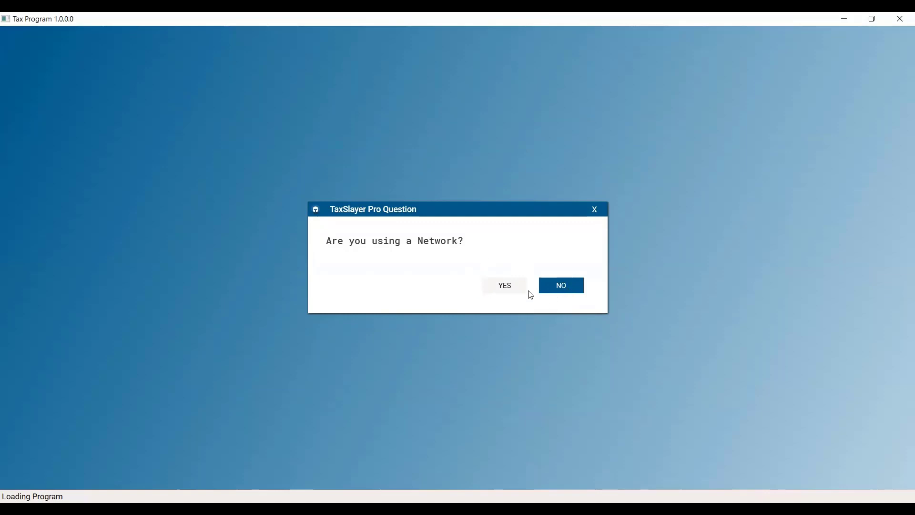
Step: Answer NO to using a network and exit the System / Network Configuration Menu
left_click(573, 290)
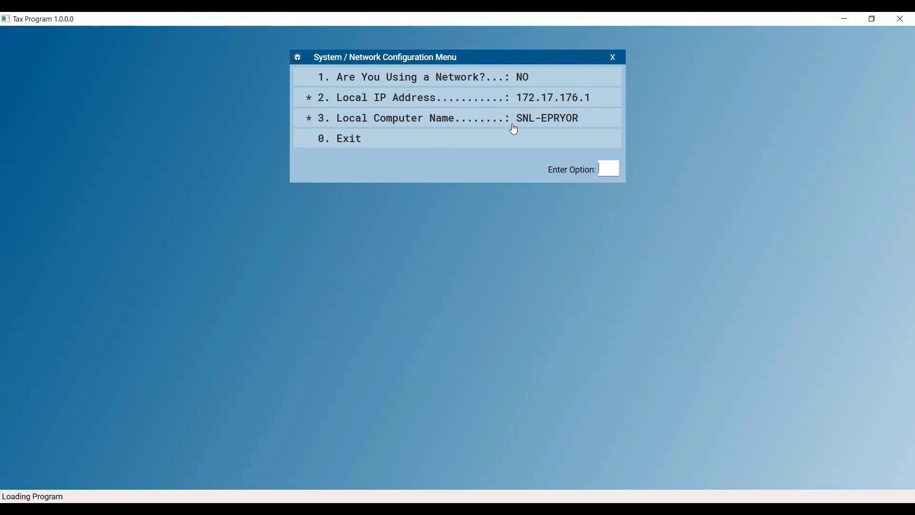
left_click(388, 146)
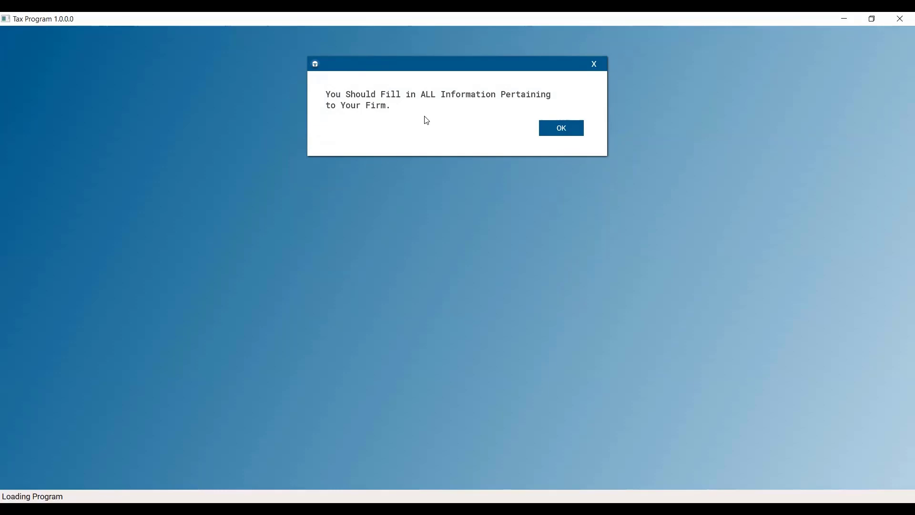
Step: Enter firm name TEST COMPANY, the contact name, street address and Augusta, GA zip code
left_click(564, 136)
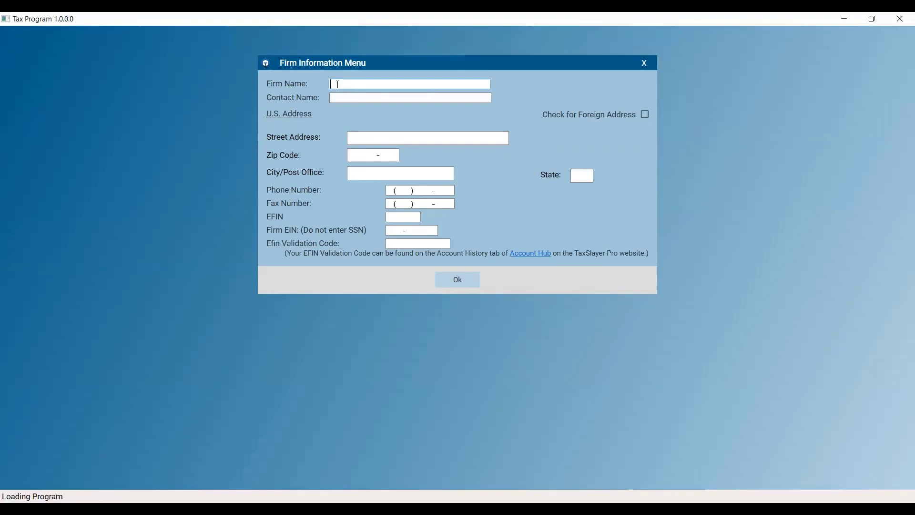
type("TEST COMPANY")
key("Tab")
type("TEST CO")
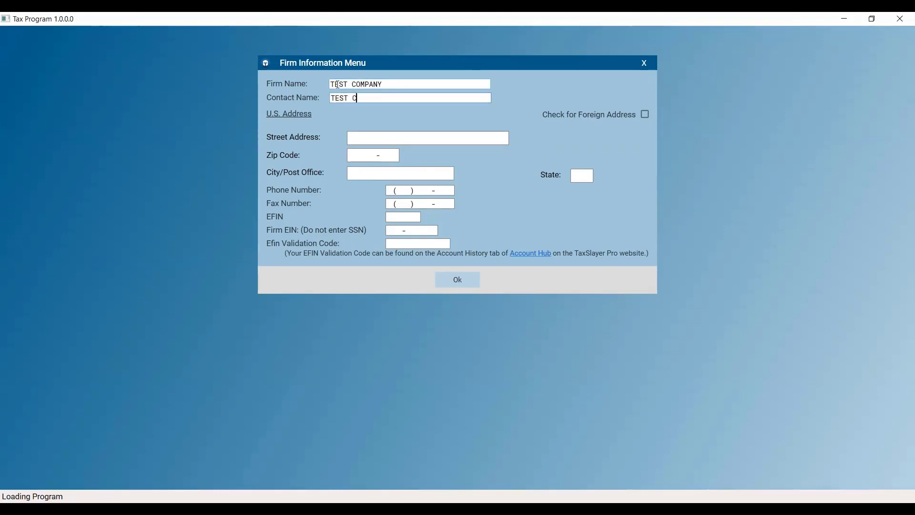
type("NTACT")
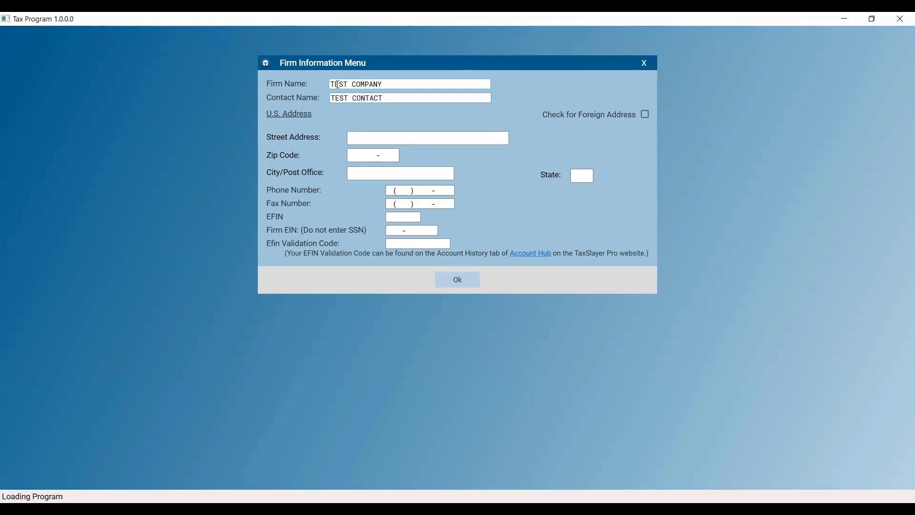
key("Tab")
type("955")
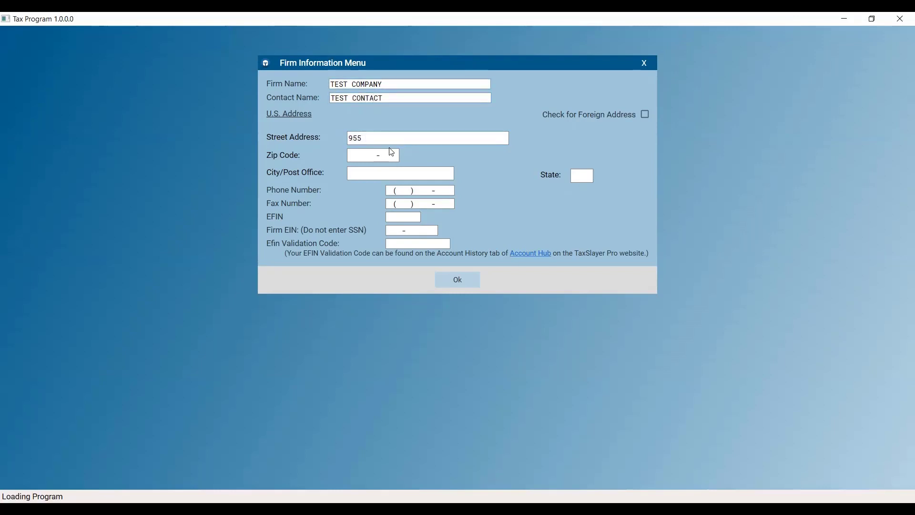
key("BackSpace")
key("BackSpace")
key("BackSpace")
key("Tab")
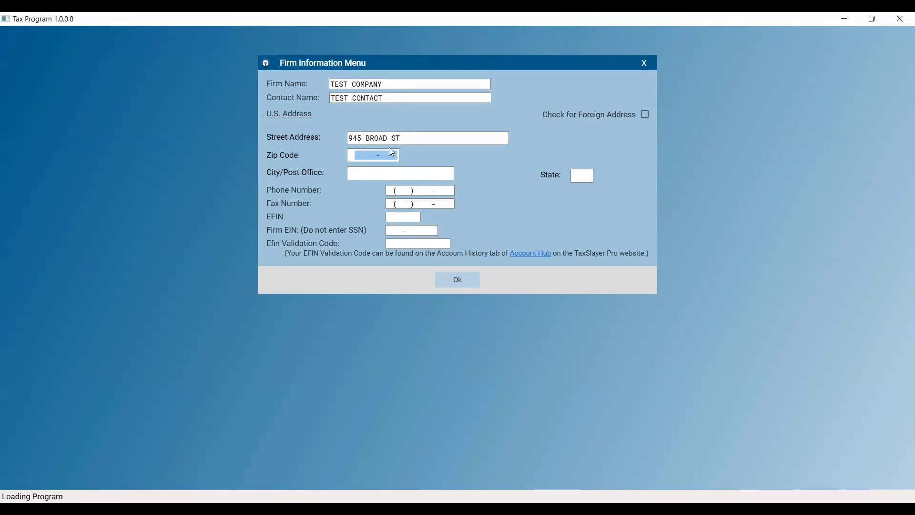
type("30901")
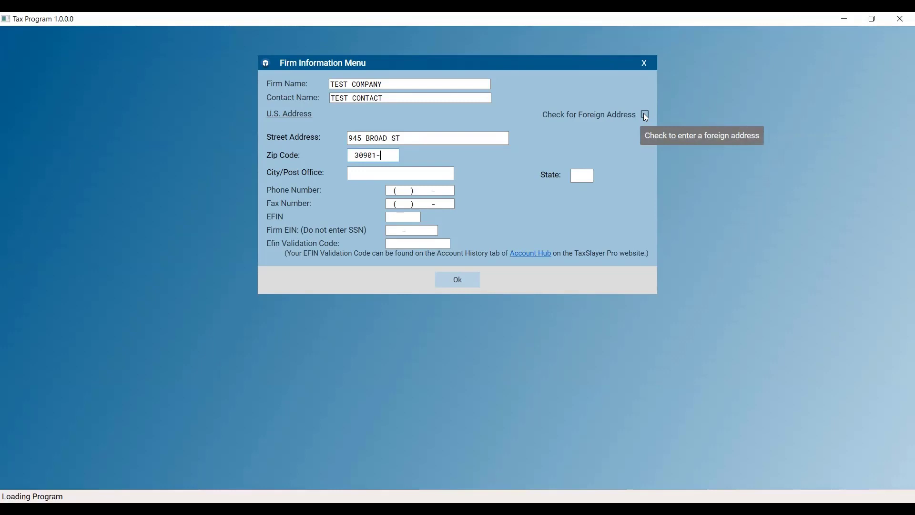
left_click(364, 174)
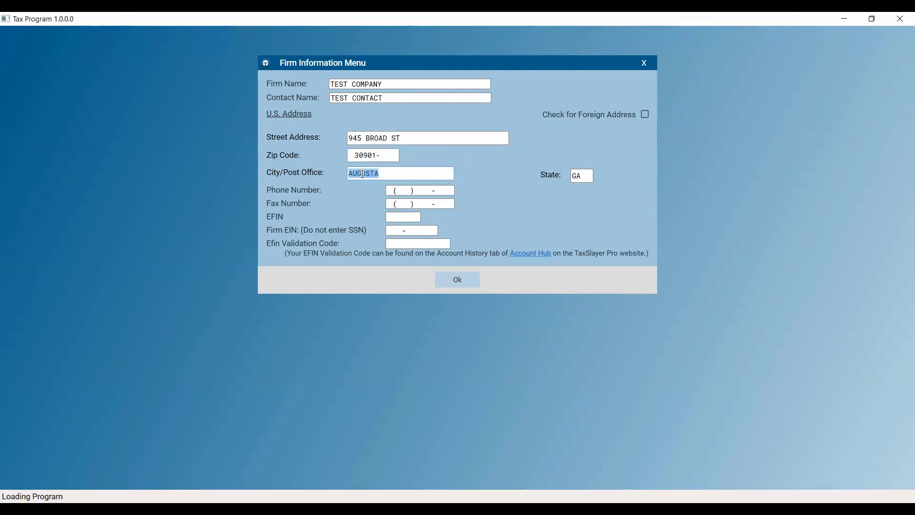
Step: Enter the firm's phone number and EFIN, then paste in the EFIN validation code
left_click(391, 155)
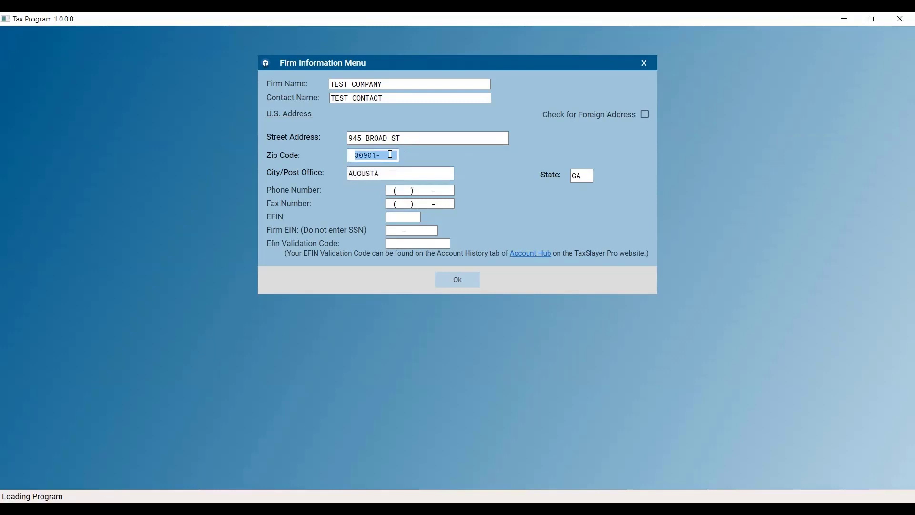
key("Tab")
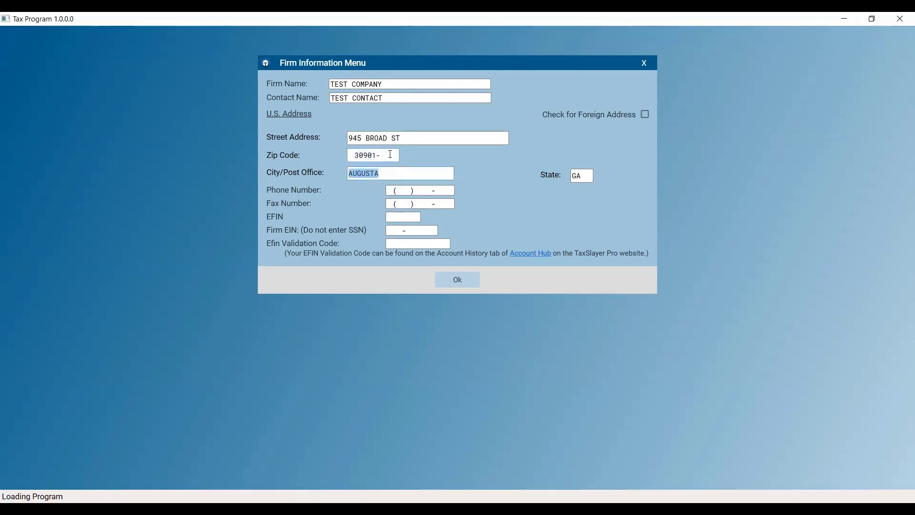
key("Tab")
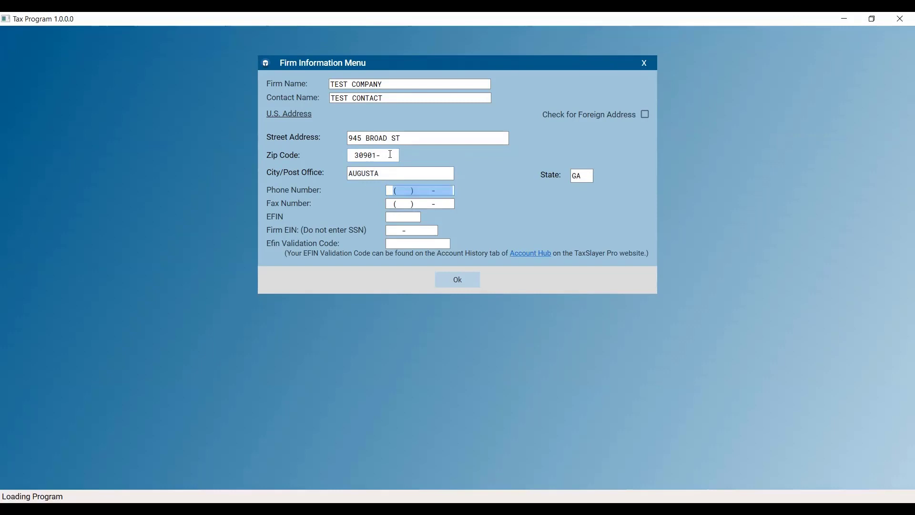
type("7061234567")
key("Tab")
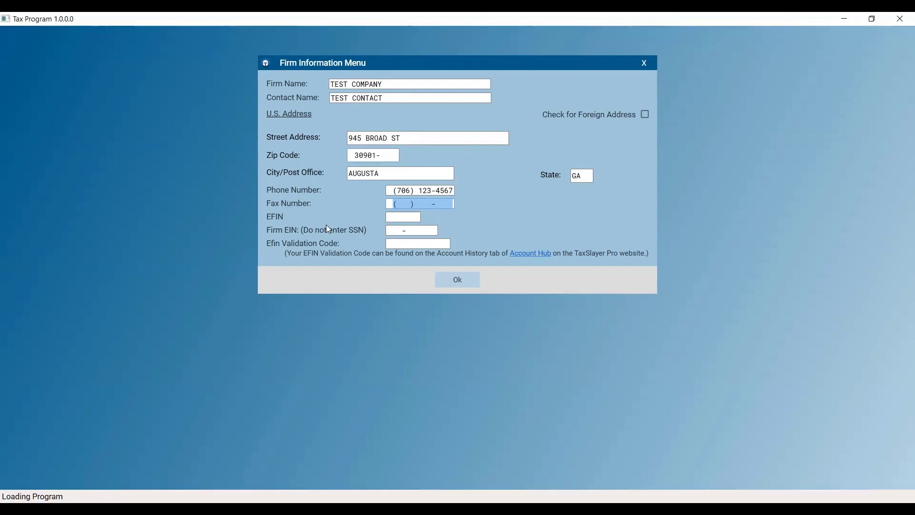
left_click(399, 207)
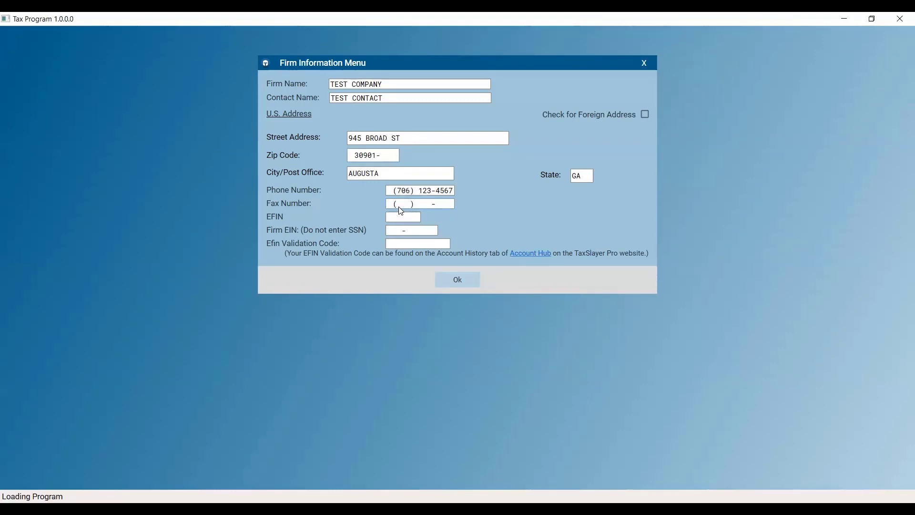
left_click(397, 220)
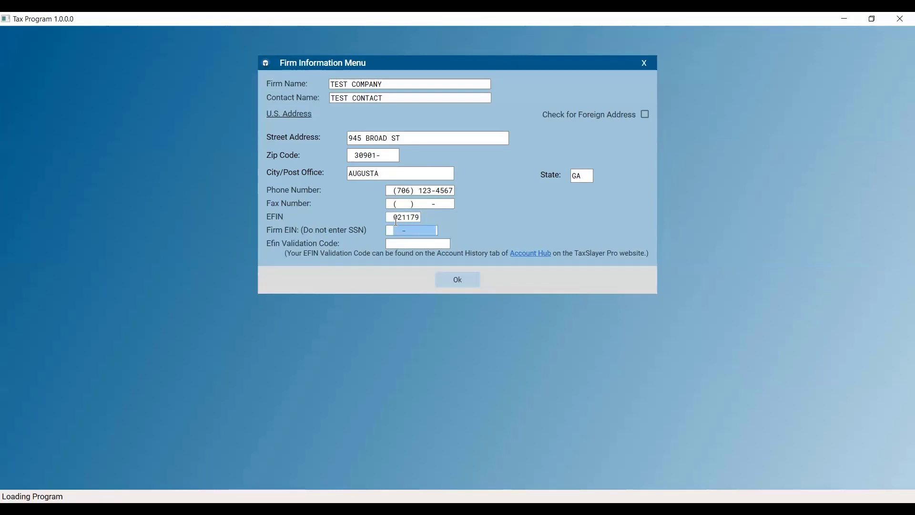
left_click(403, 247)
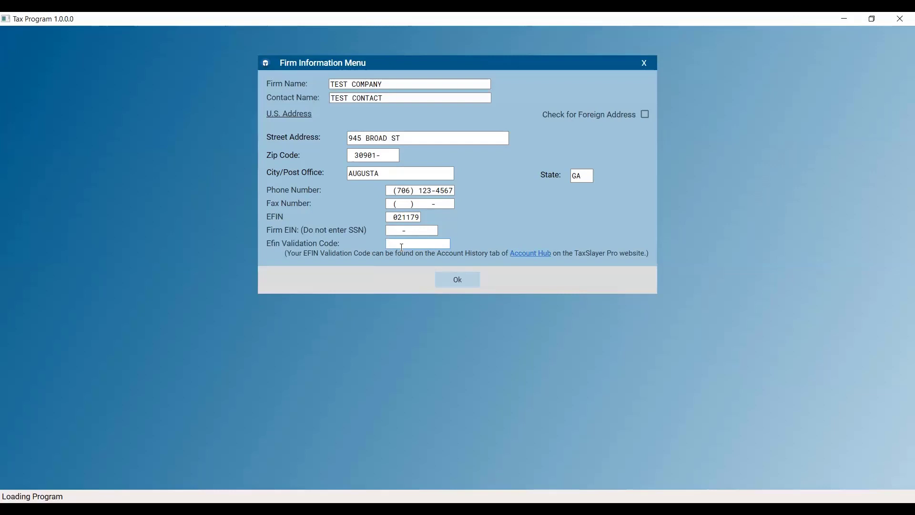
Step: Save the firm information, then enter and confirm a new ADMIN account password
left_click(451, 286)
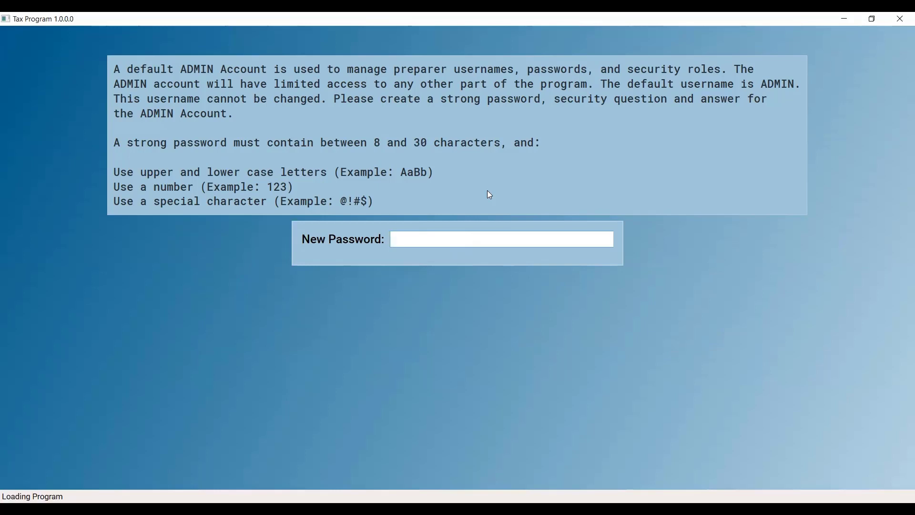
type("••••••••••••")
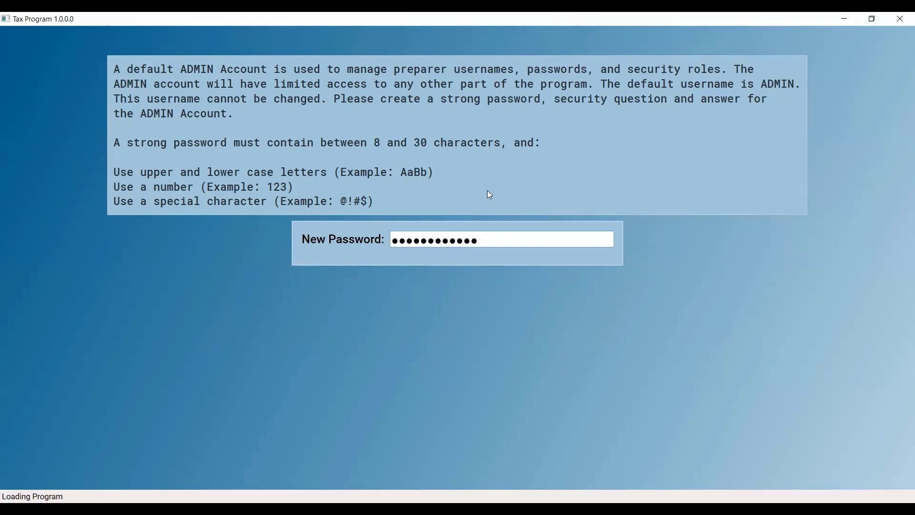
key("Return")
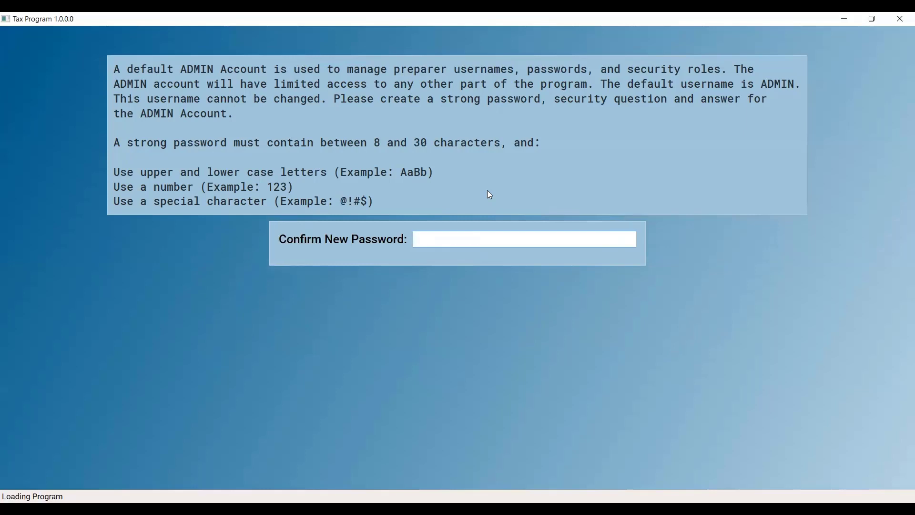
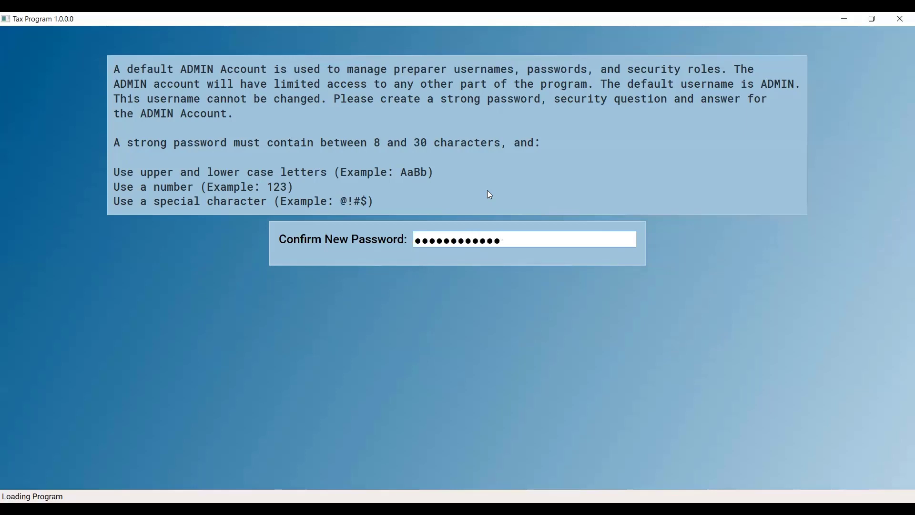
key("Return")
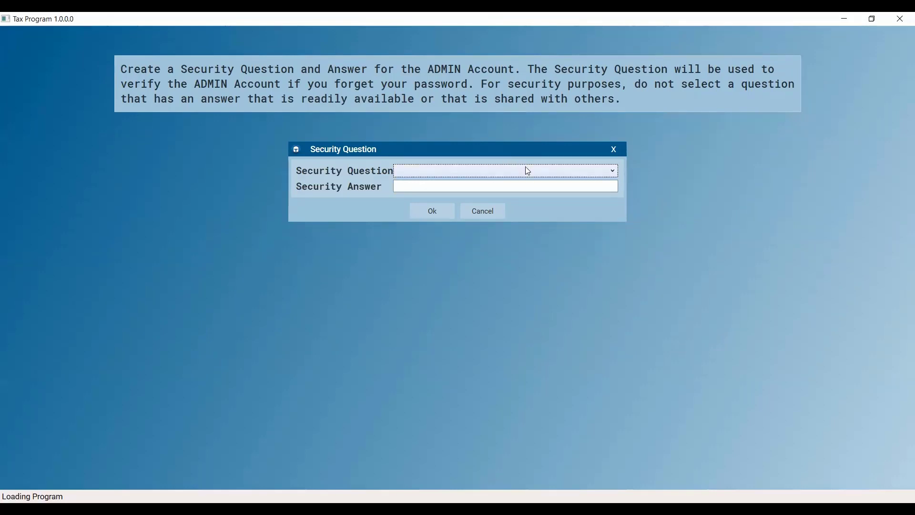
Step: Set the ADMIN security question to "What is your pet's name?" with an answer, and save
left_click(616, 172)
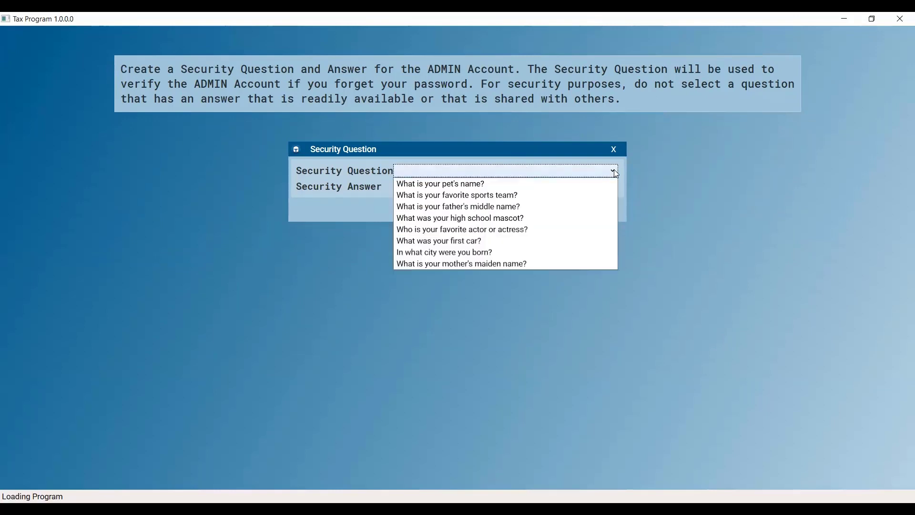
left_click(530, 184)
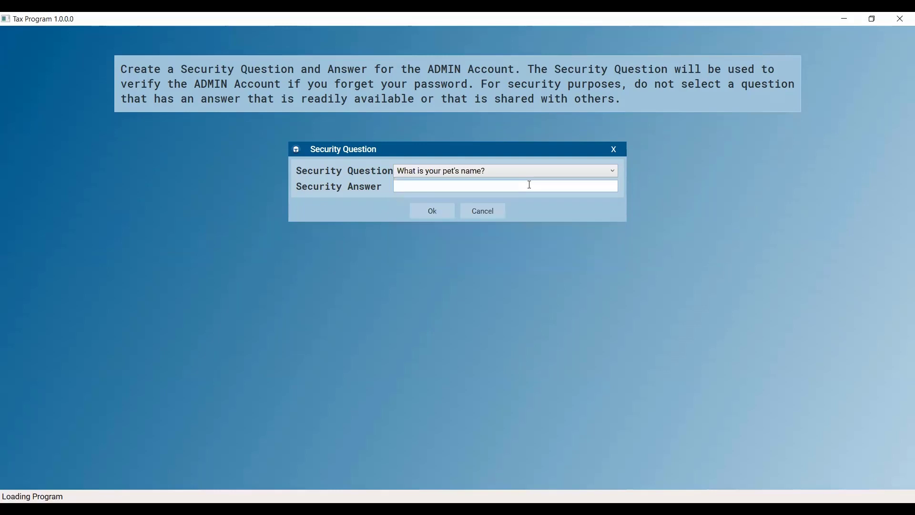
left_click(529, 186)
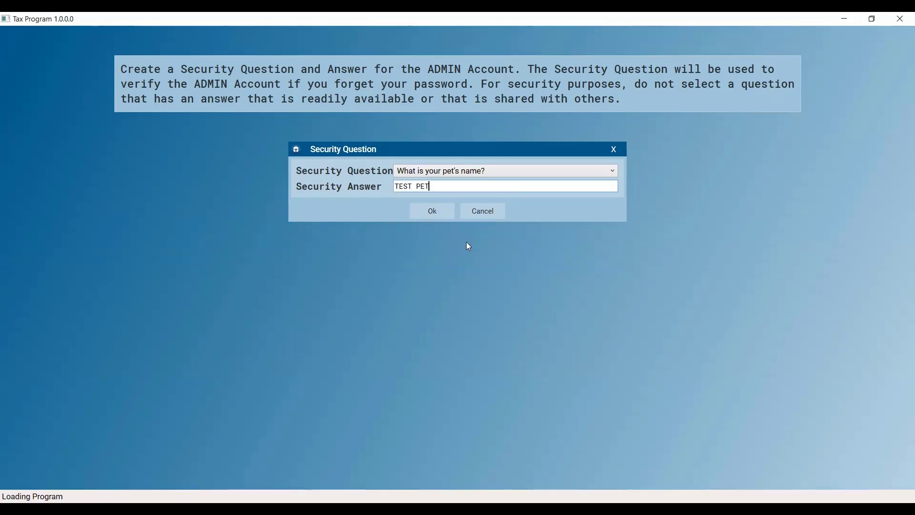
left_click(433, 212)
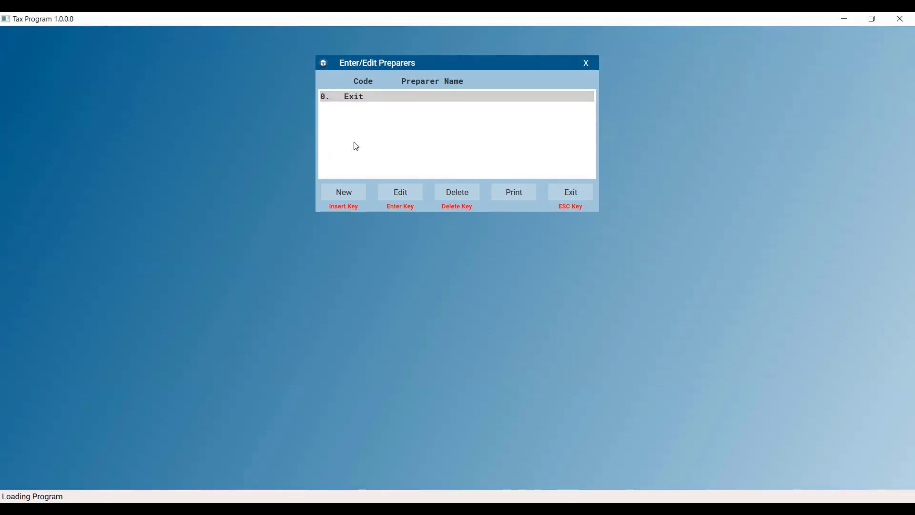
Step: Add preparer code 1, TEST PREPARER, with a PTIN and username TEST1
left_click(345, 194)
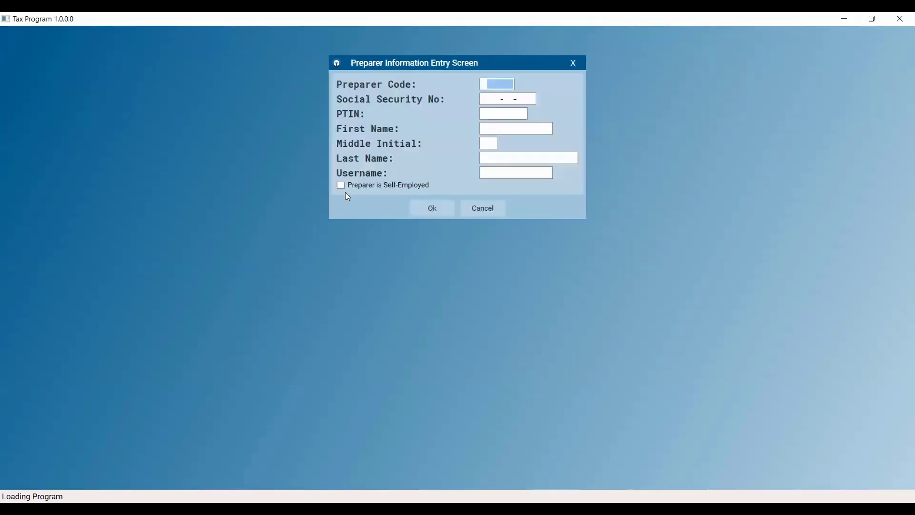
left_click(494, 86)
type("1")
key("Tab")
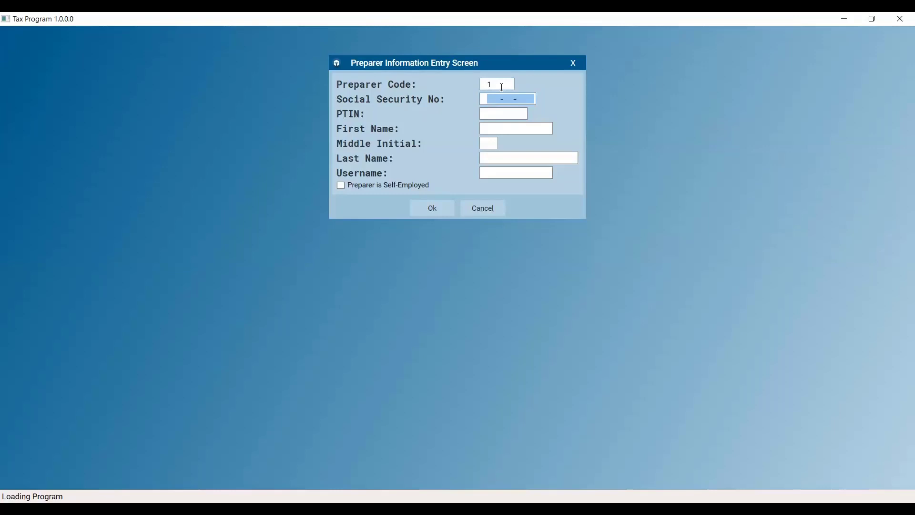
key("Tab")
type("P")
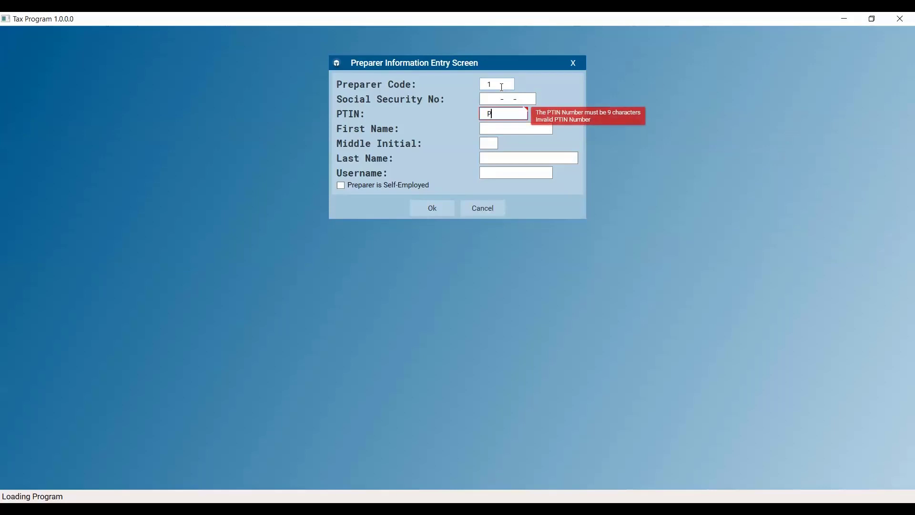
type("123")
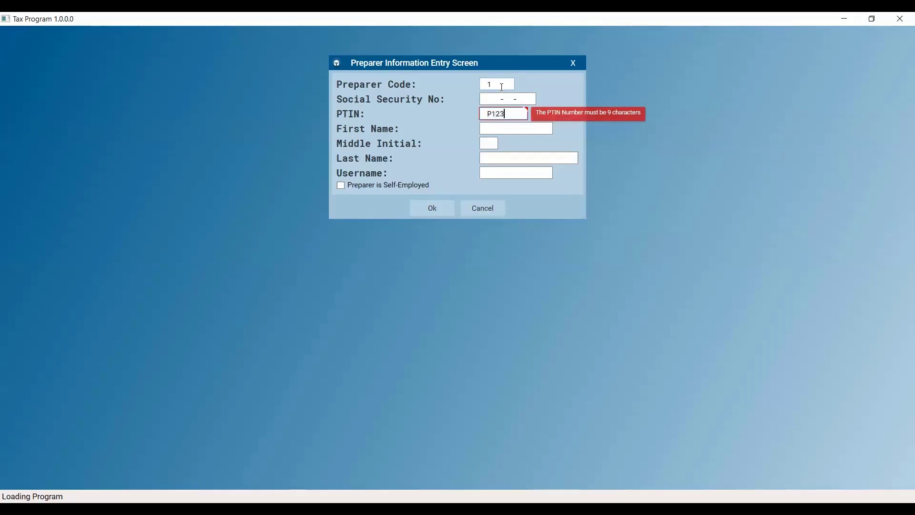
type("45")
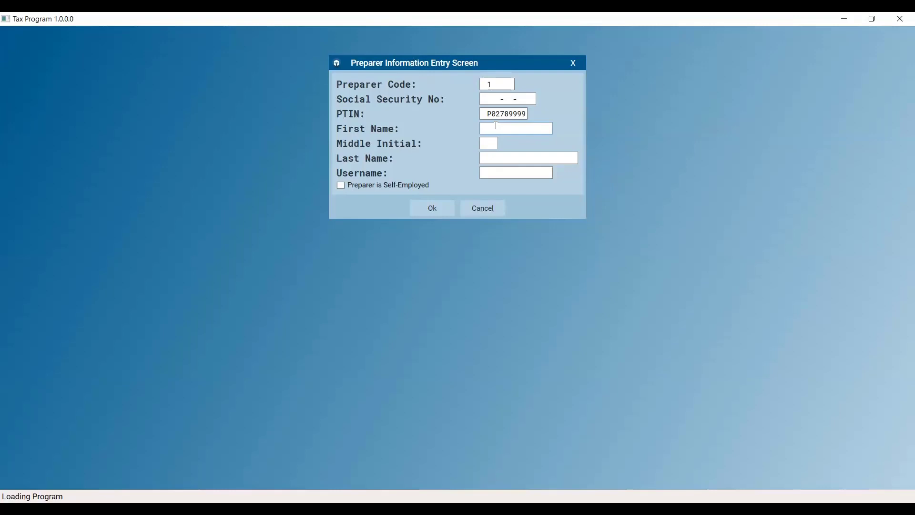
type("TEST")
key("Tab")
key("Tab")
type("PREPARER")
left_click(492, 174)
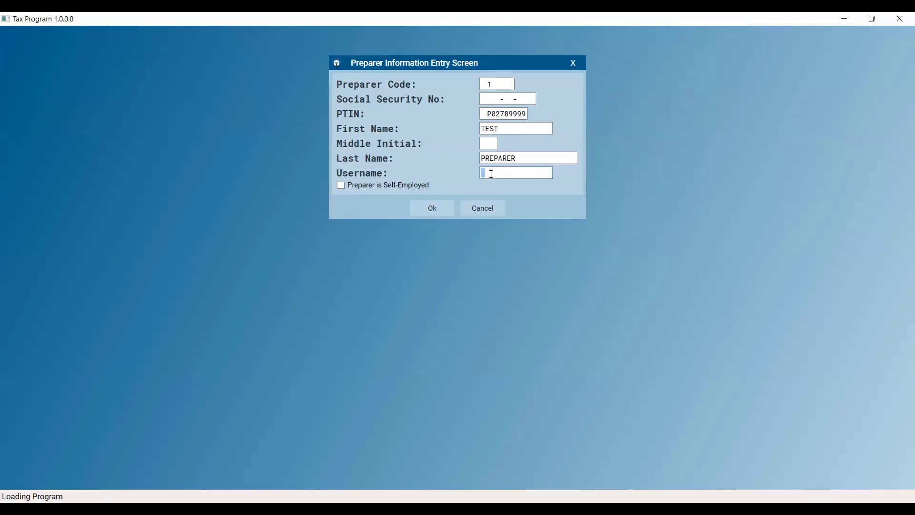
type("TEST1")
left_click(431, 213)
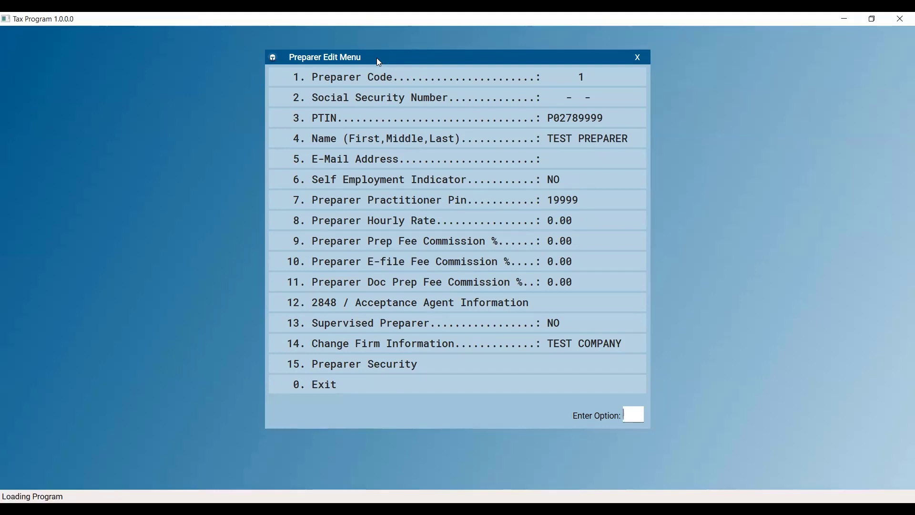
Step: Give TEST PREPARER the UNLIMITED role under Preparer Security, then exit the preparer menus
left_click(348, 364)
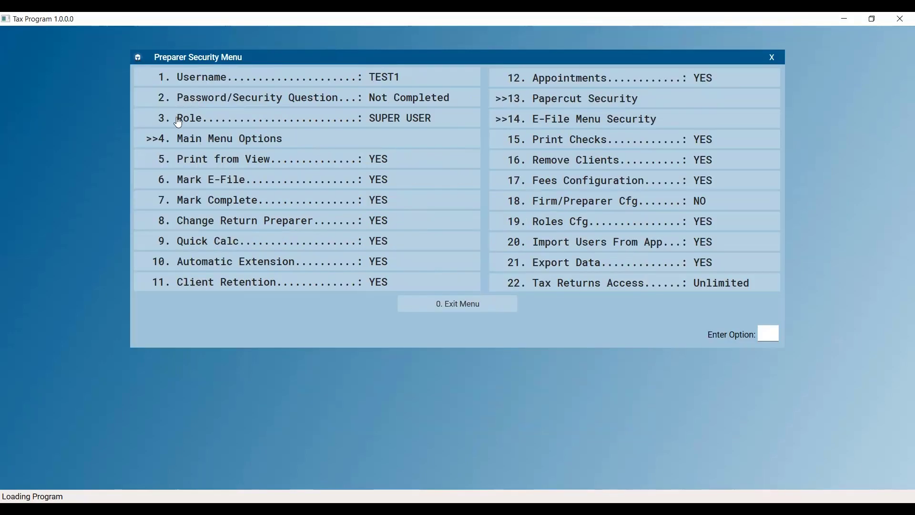
left_click(397, 124)
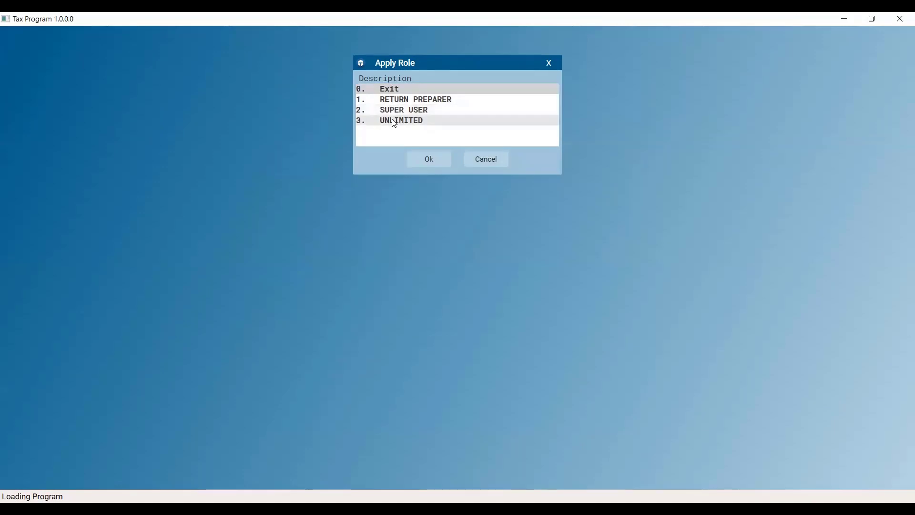
left_click(394, 121)
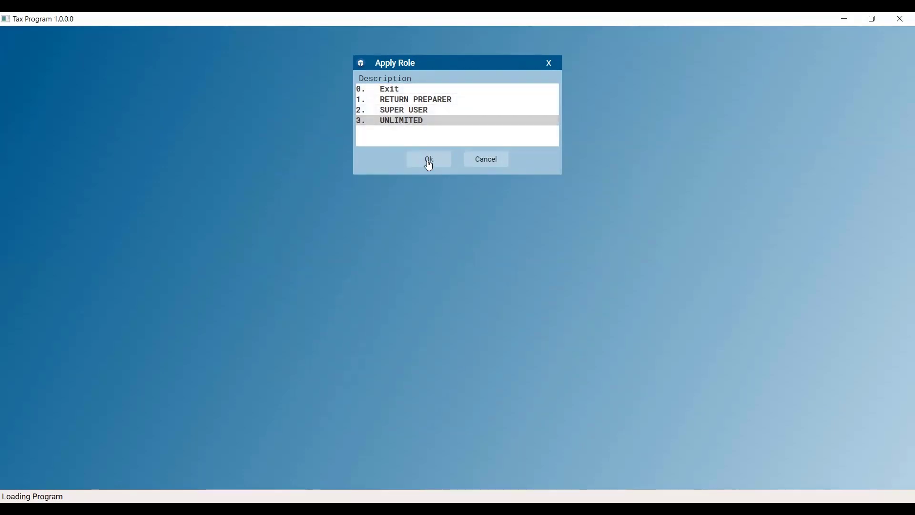
left_click(429, 160)
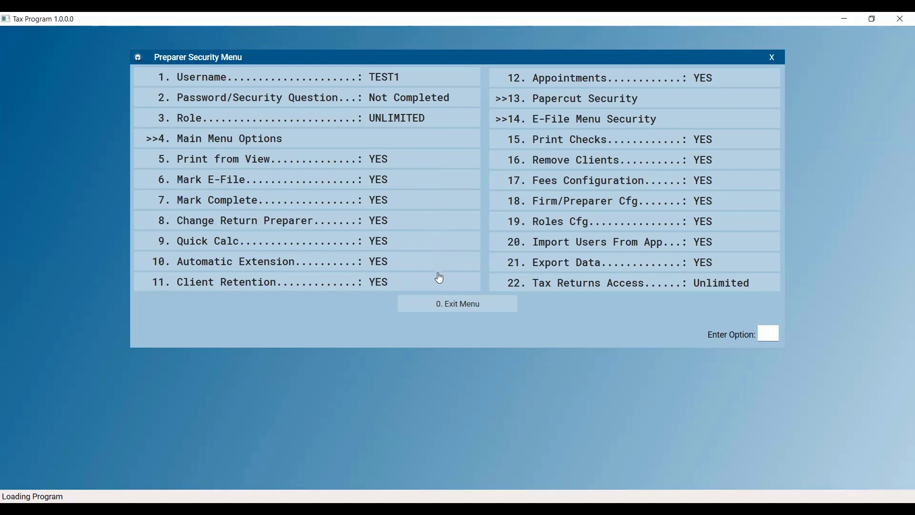
left_click(441, 310)
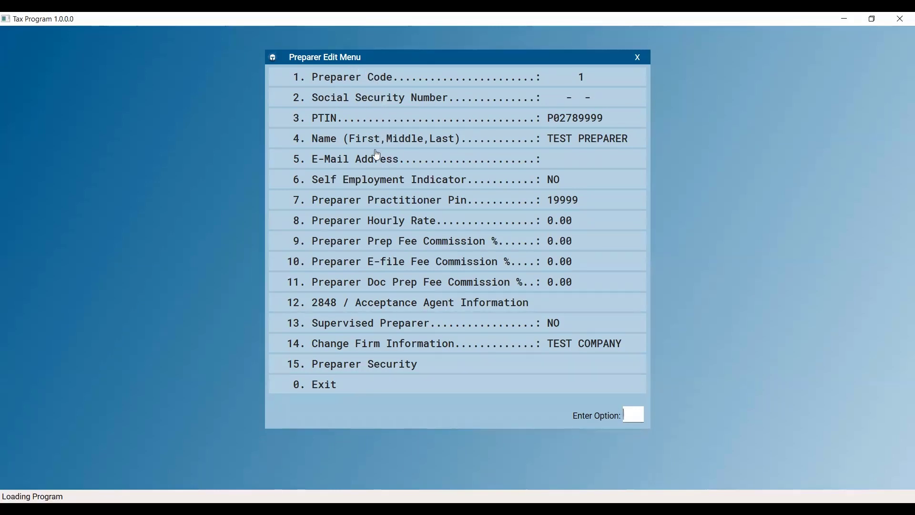
left_click(348, 392)
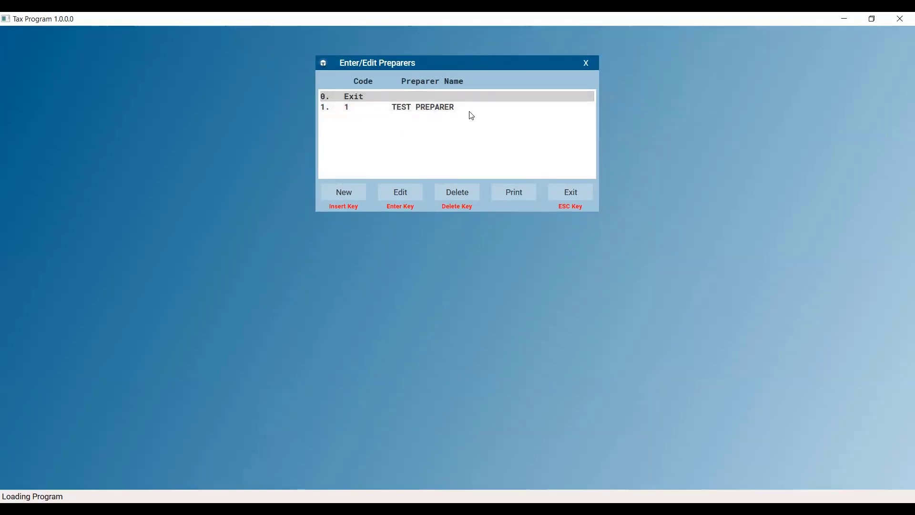
left_click(482, 109)
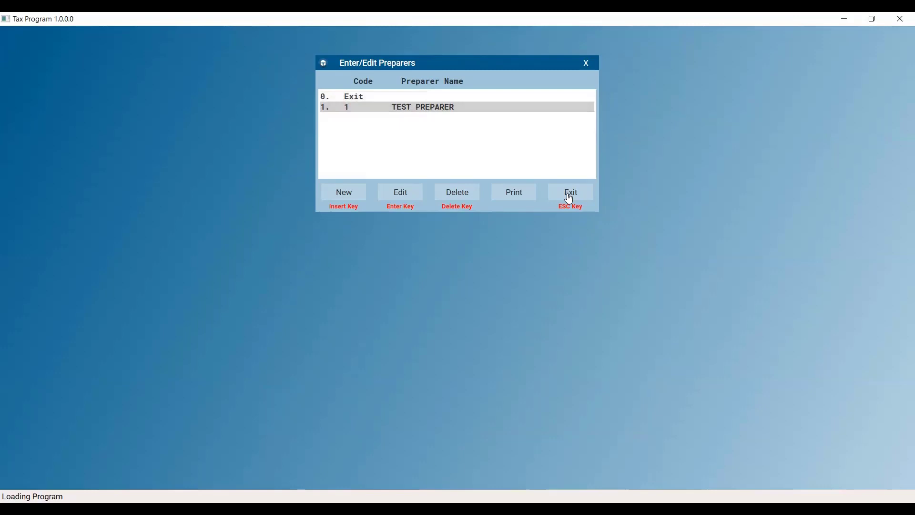
left_click(570, 196)
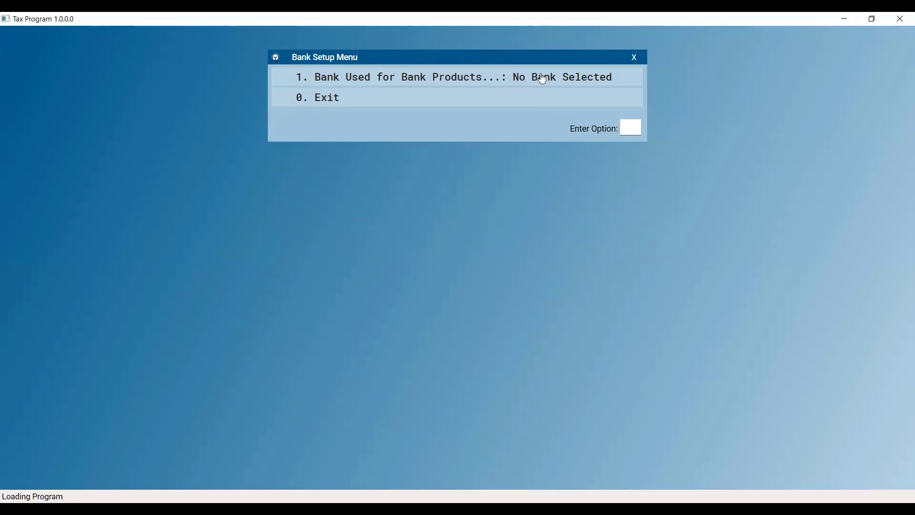
Step: Leave the bank provider selection with no bank chosen and continue to the Fees Menu
left_click(543, 78)
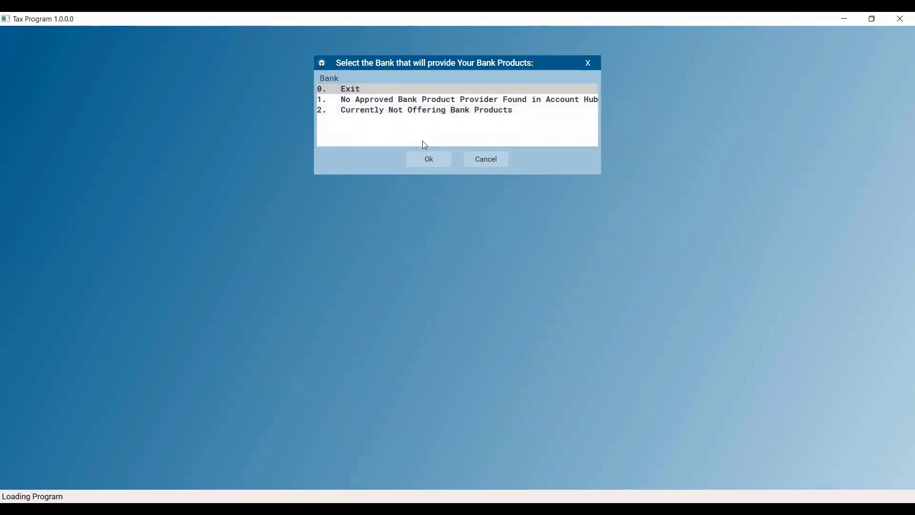
left_click(428, 167)
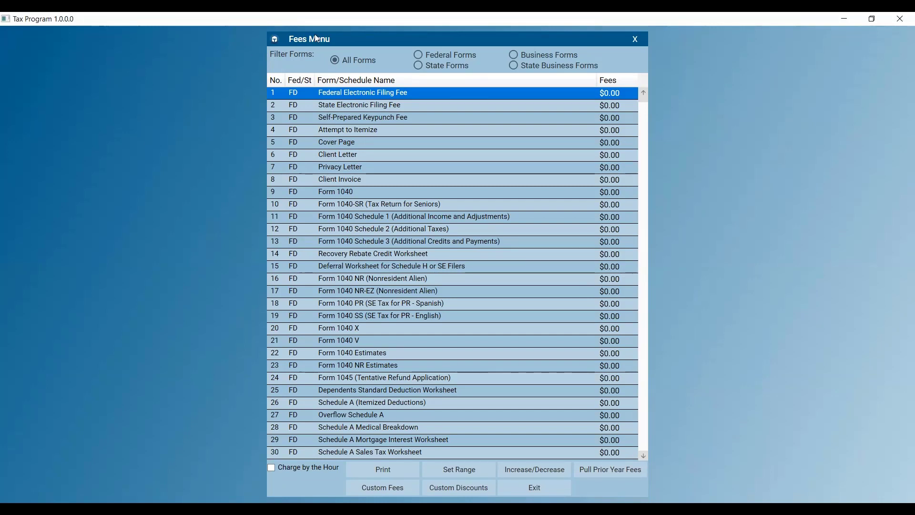
Step: Browse the fee list by Federal, GA State, Business and GA State Business forms, then All Forms
left_click(419, 55)
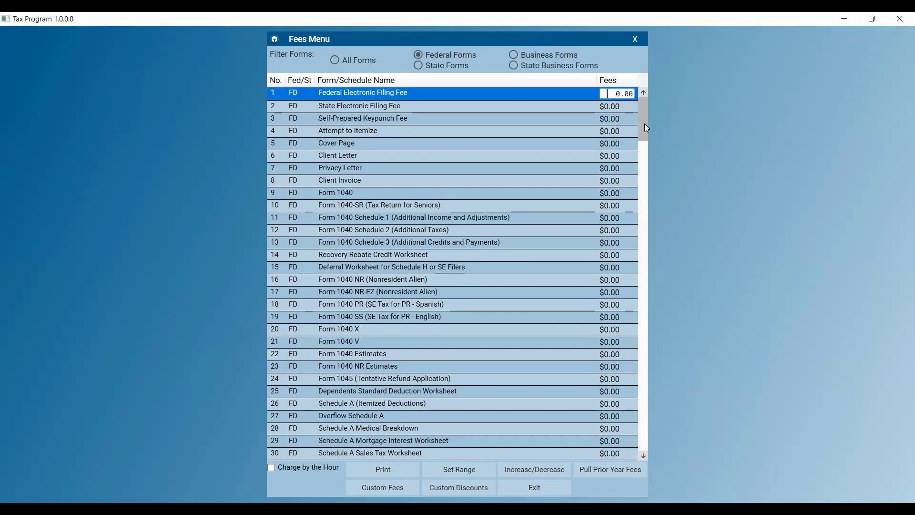
left_click_drag(645, 124, 663, 104)
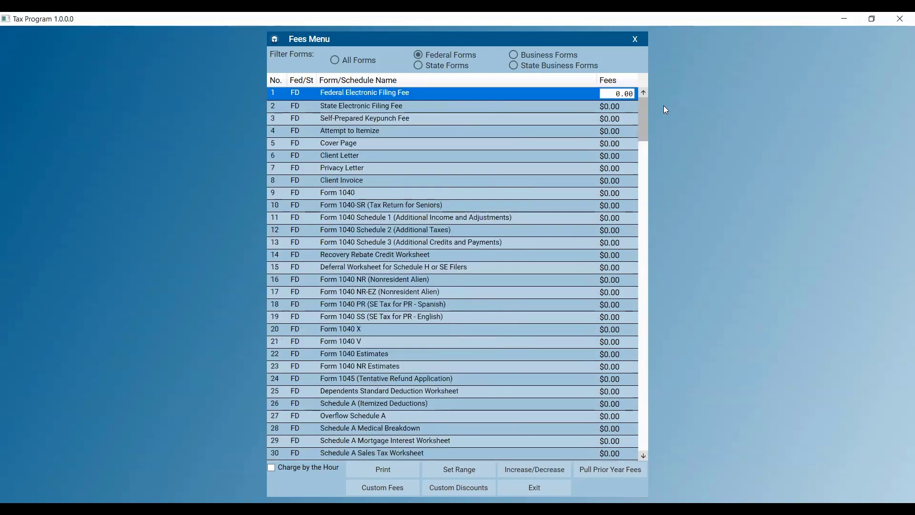
left_click(418, 66)
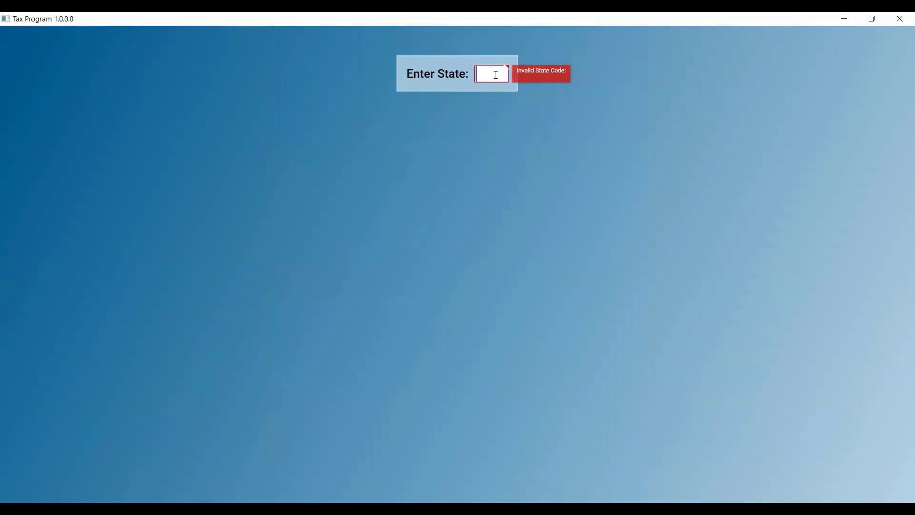
type("GA")
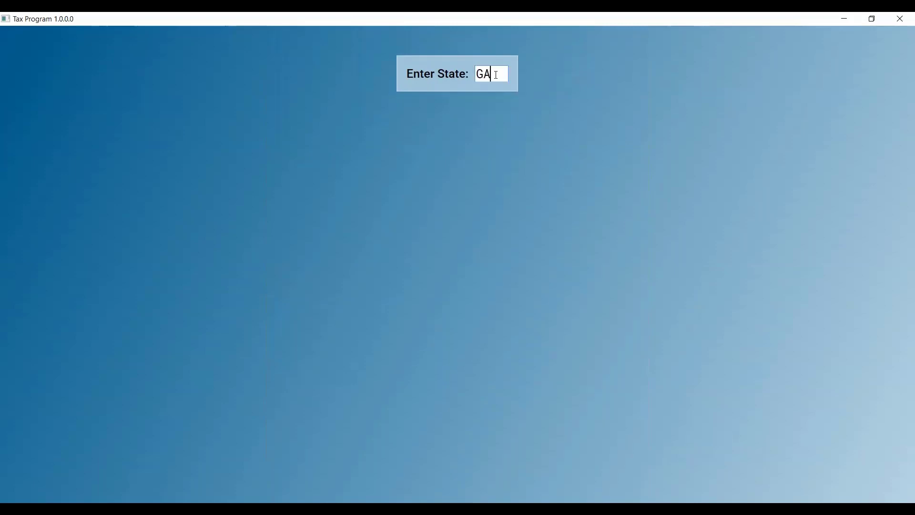
key("Return")
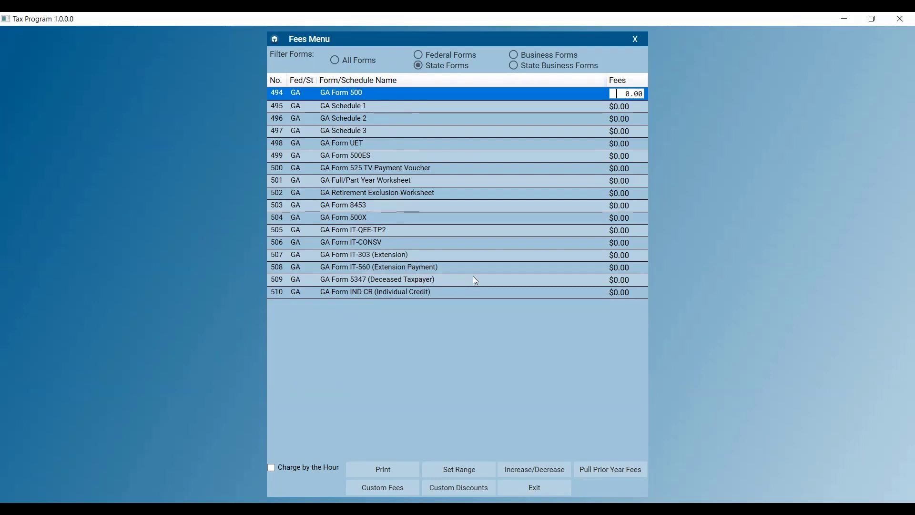
left_click(512, 55)
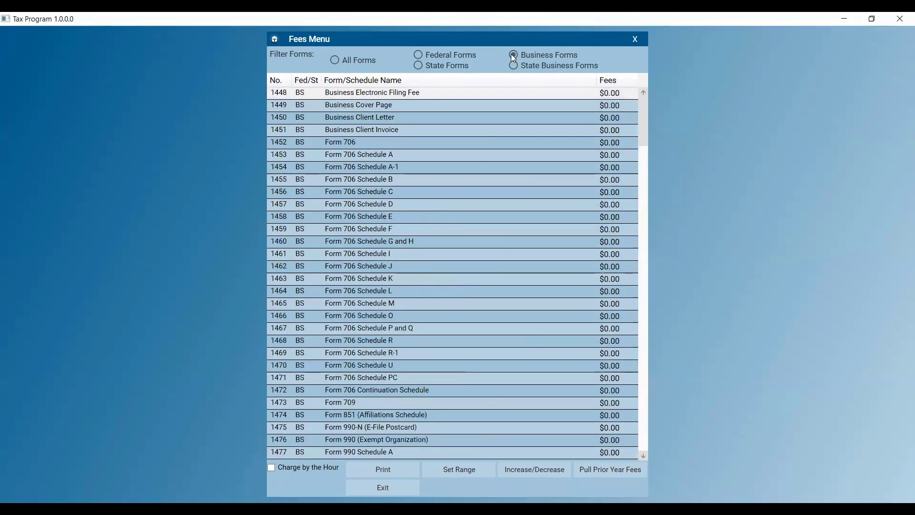
left_click(513, 66)
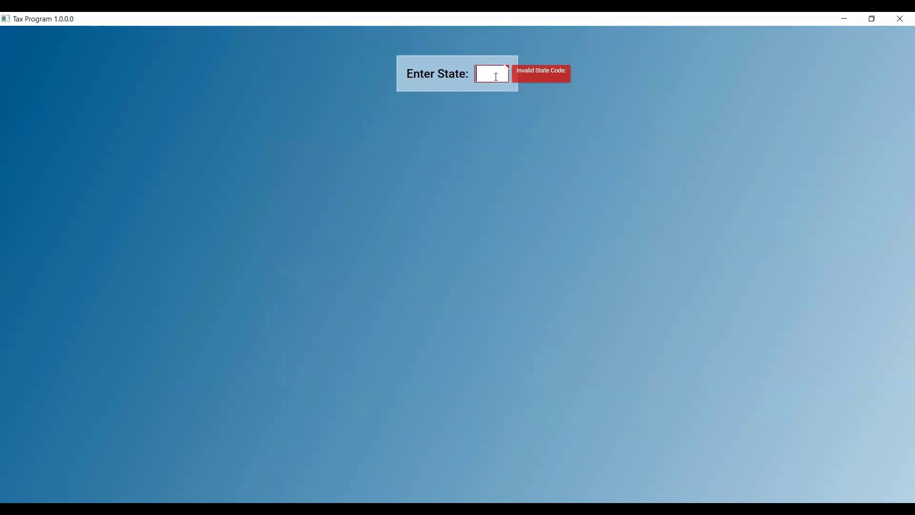
type("GA")
key("Return")
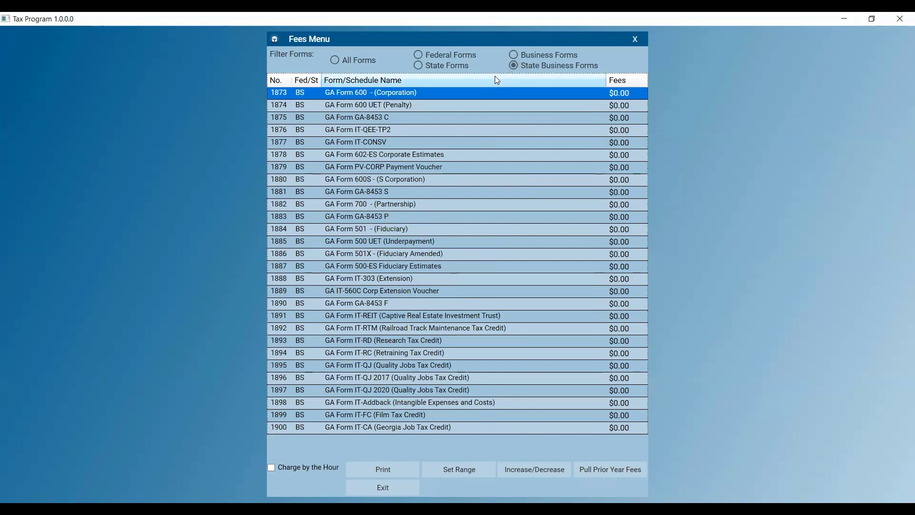
left_click(335, 61)
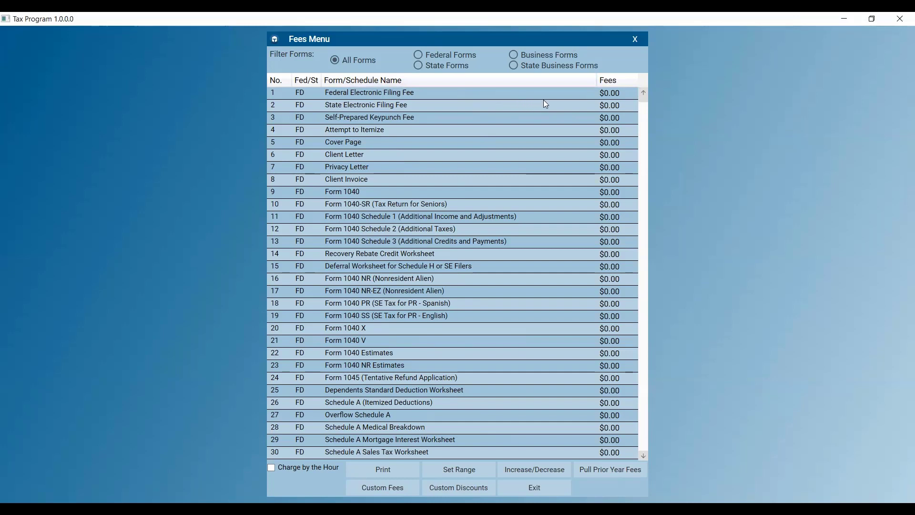
Step: Set the Federal Electronic Filing Fee to $25.00 and exit the fee list
left_click(606, 94)
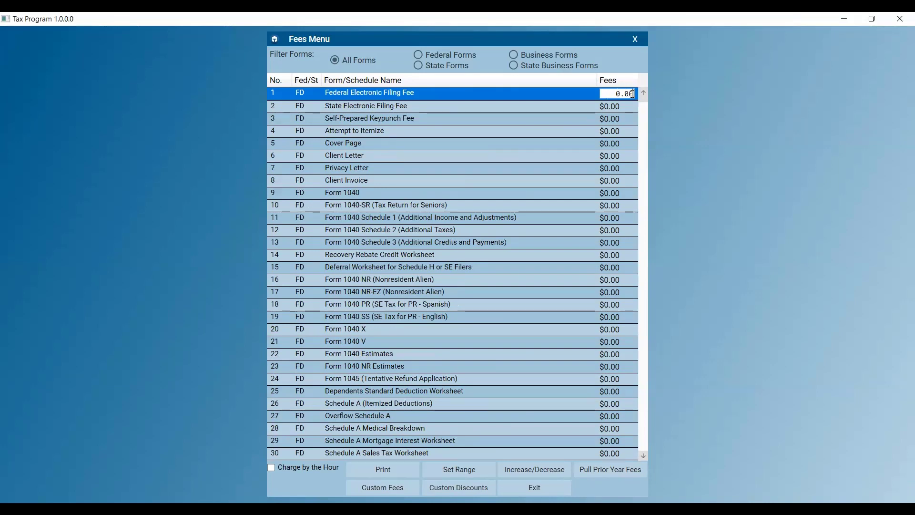
key("BackSpace")
key("BackSpace")
key("BackSpace")
type("2.5")
type("00")
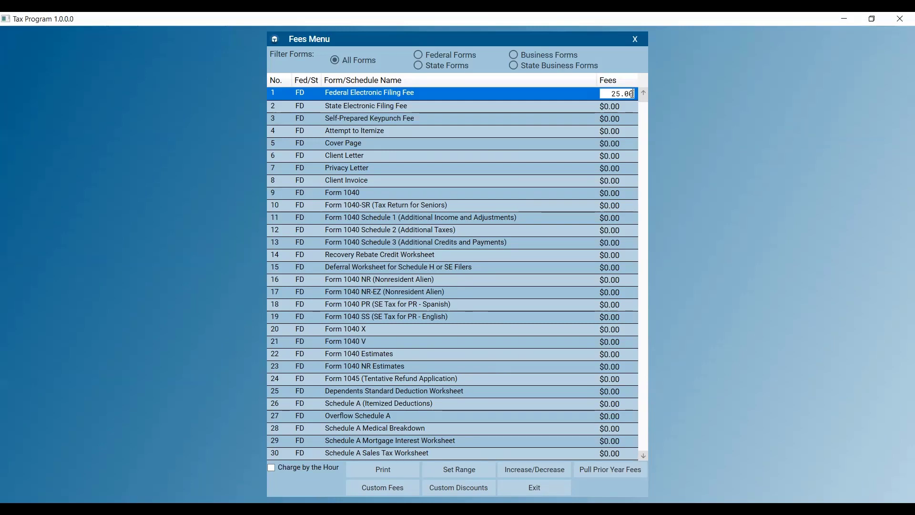
key("Return")
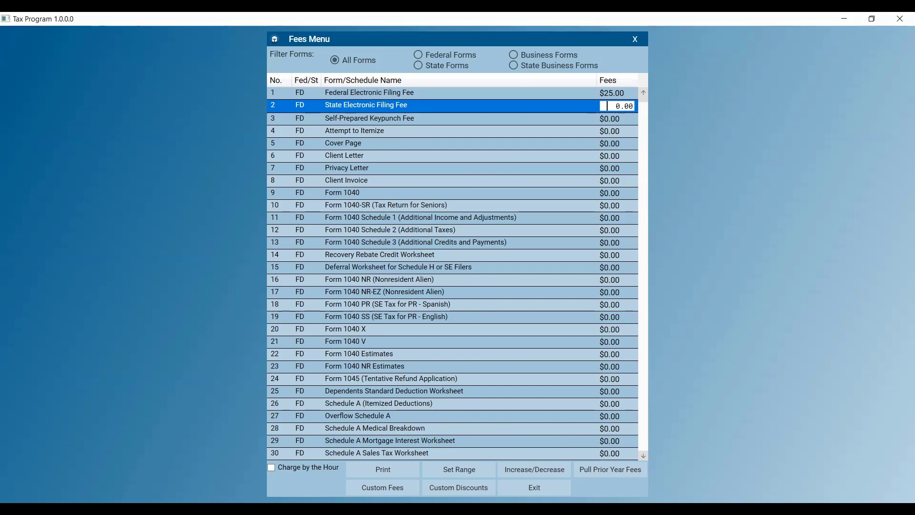
left_click(527, 488)
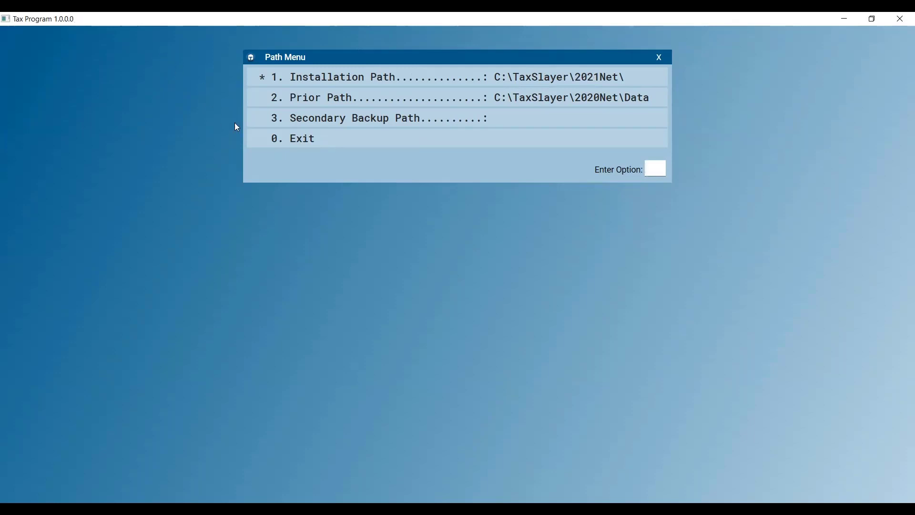
Step: Exit the Path Menu and answer YES to setting up macros now
left_click(303, 139)
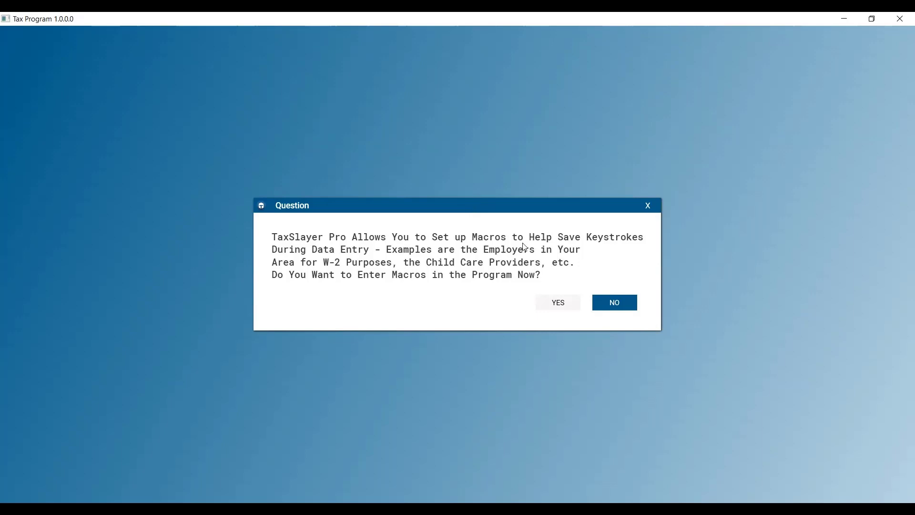
left_click(553, 305)
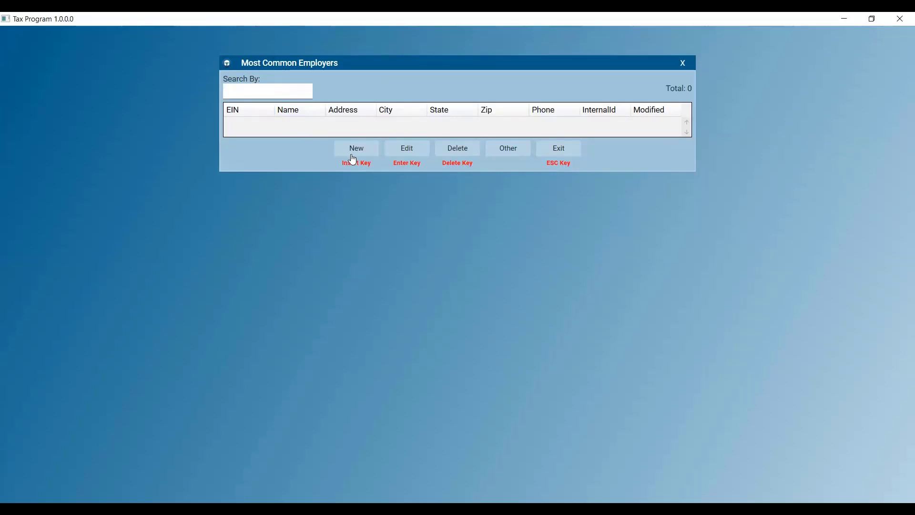
Step: Add common employer TAXSLAYER with its employer ID and Augusta, GA address
left_click(356, 156)
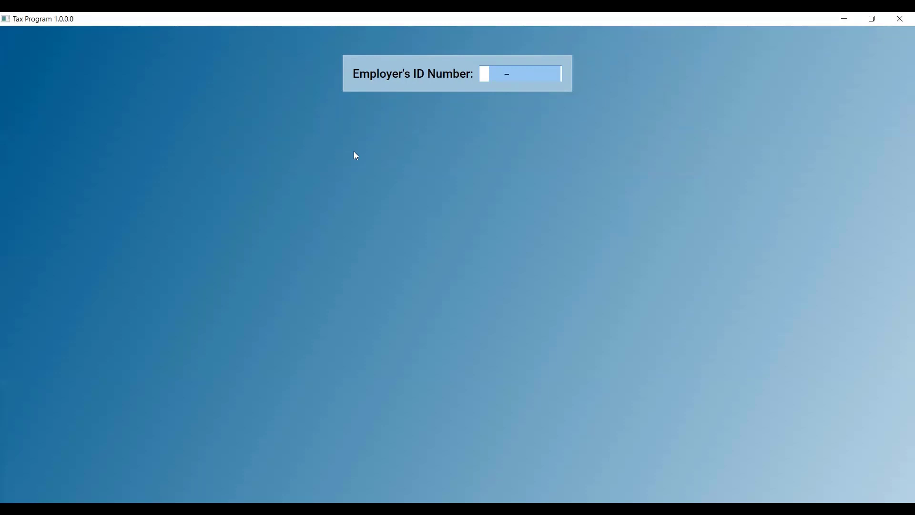
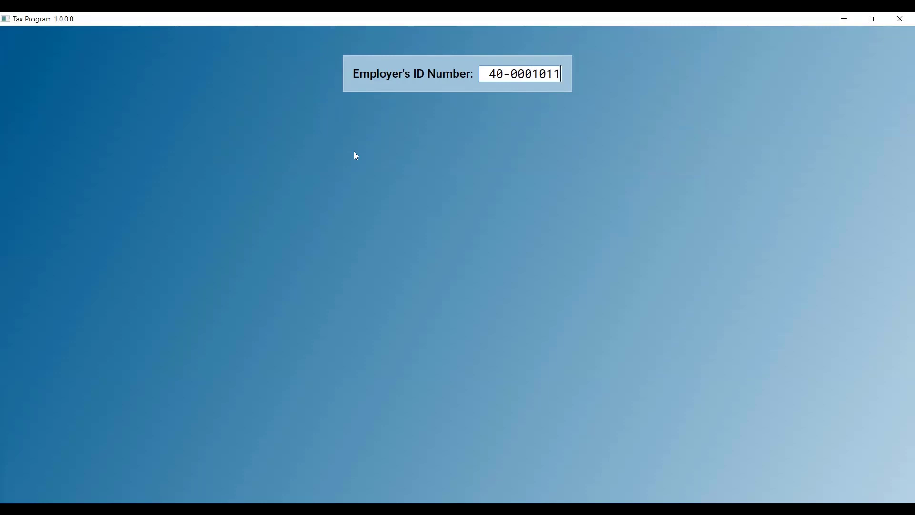
key("Return")
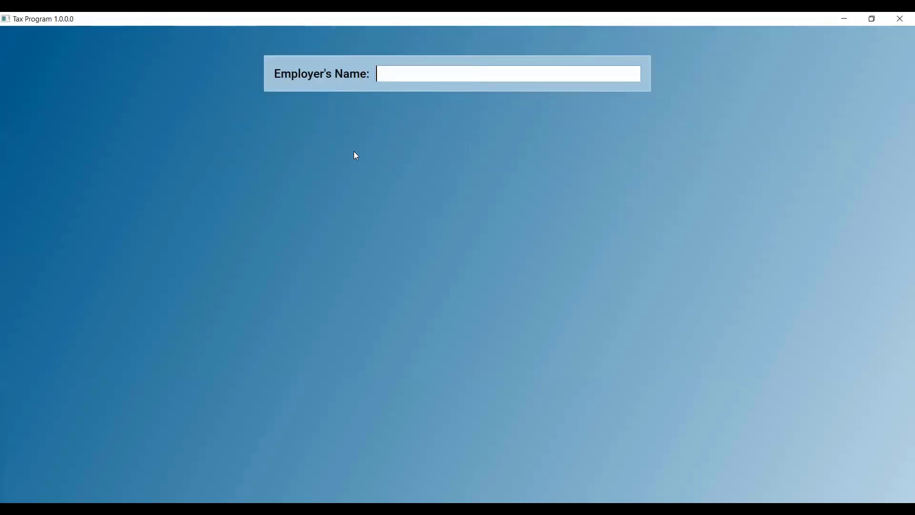
type("TAXSLAYER")
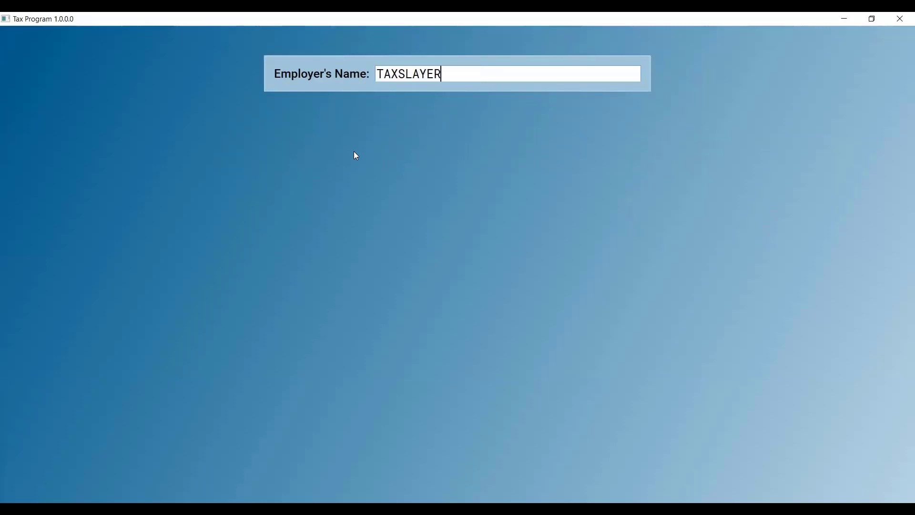
key("Return")
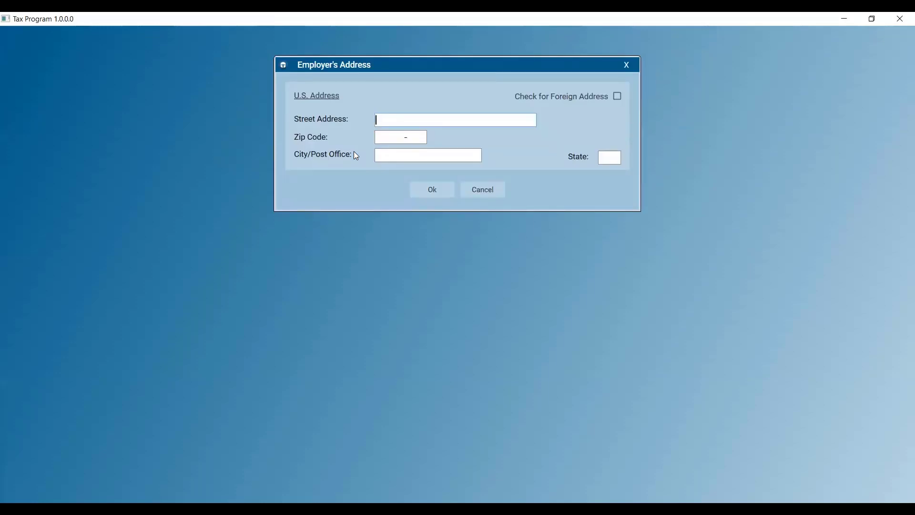
type("945 BROAD ST")
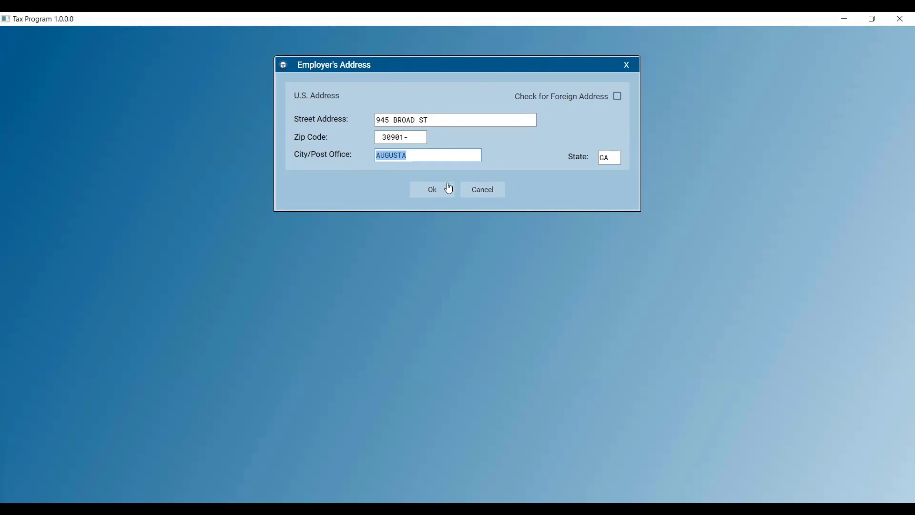
left_click(447, 189)
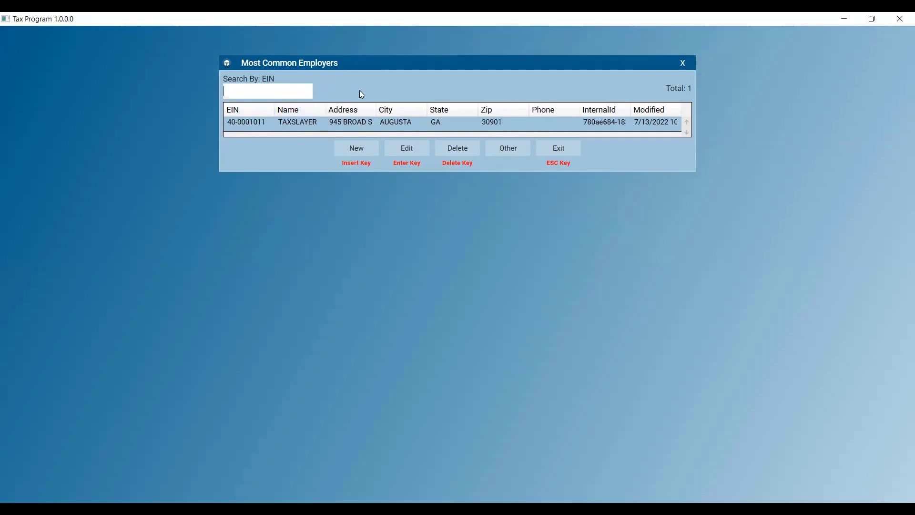
Step: Exit the Employers, Interest/Dividend Payers and K-1 Entities lists without adding entries
left_click(553, 151)
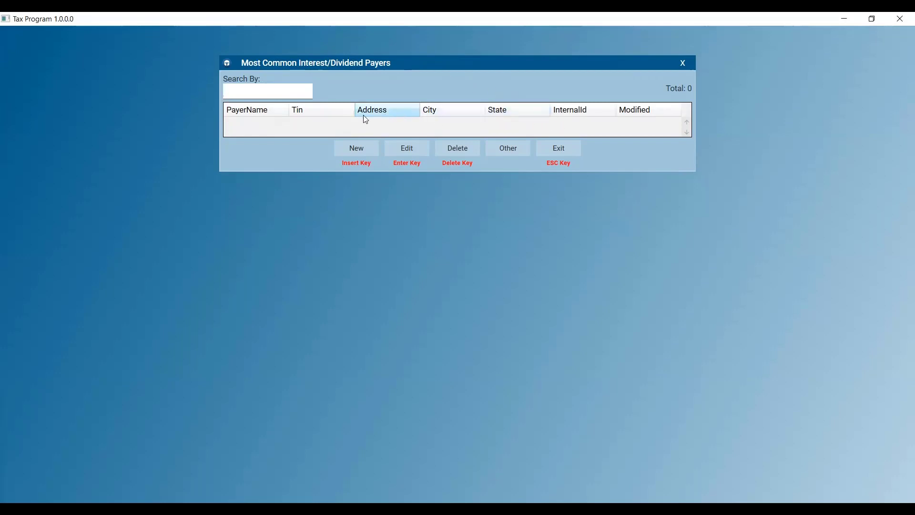
left_click(559, 150)
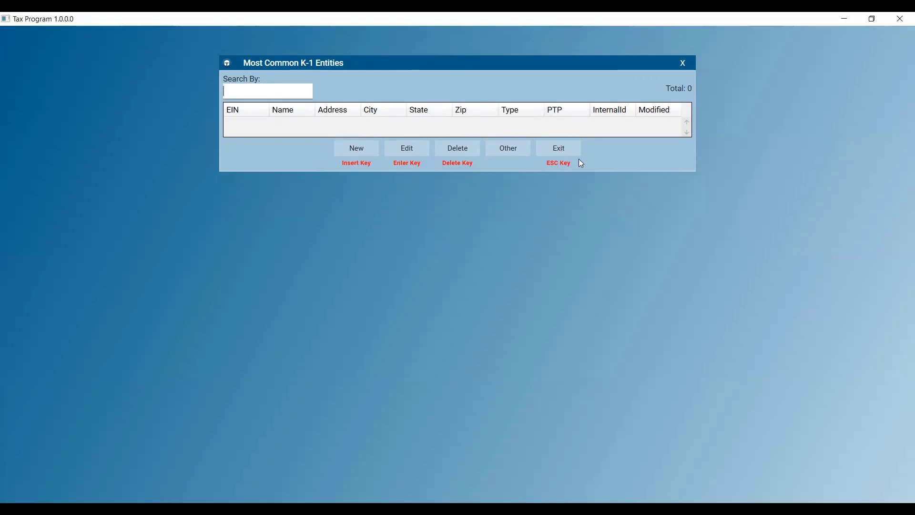
left_click(554, 153)
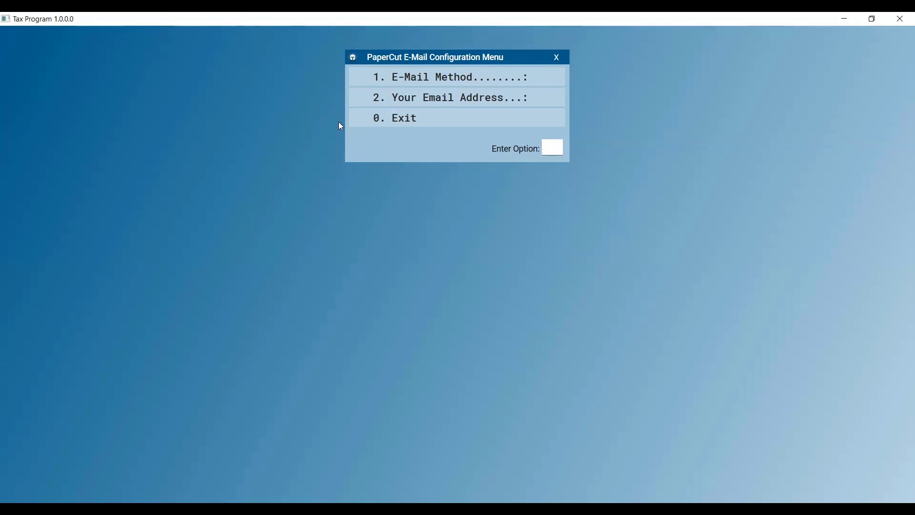
Step: Choose 0. Exit in both the E-Mail and Premium Configuration menus
left_click(404, 119)
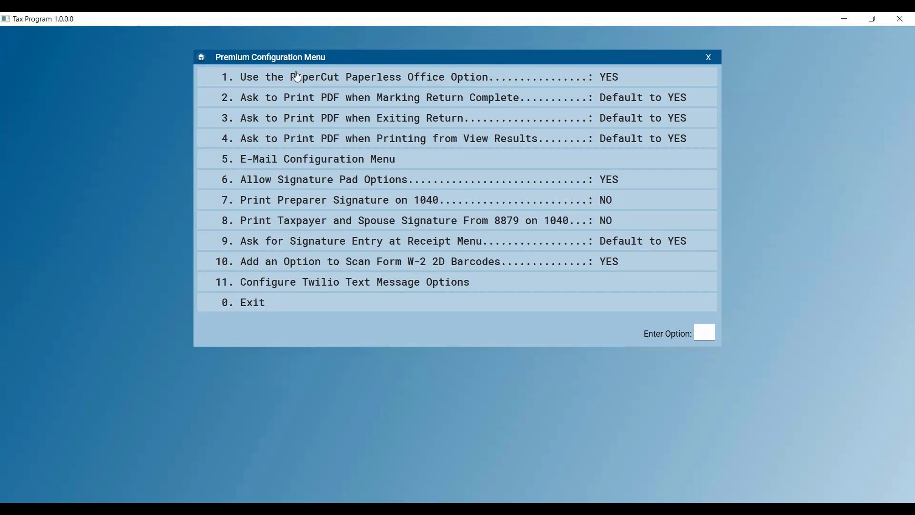
left_click(282, 306)
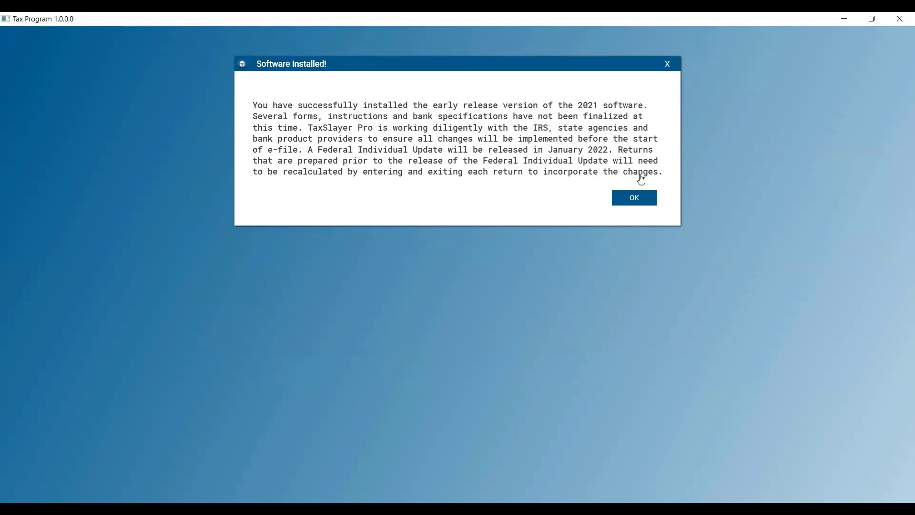
Step: Acknowledge the Software Installed notice about the early-release 2021 version
left_click(635, 198)
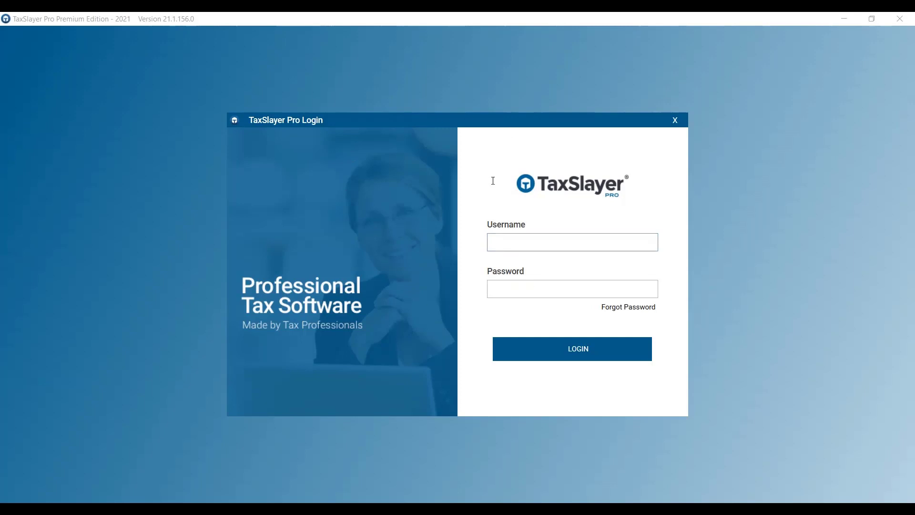
Step: Log in with username ADMIN and the administrator password
left_click(516, 246)
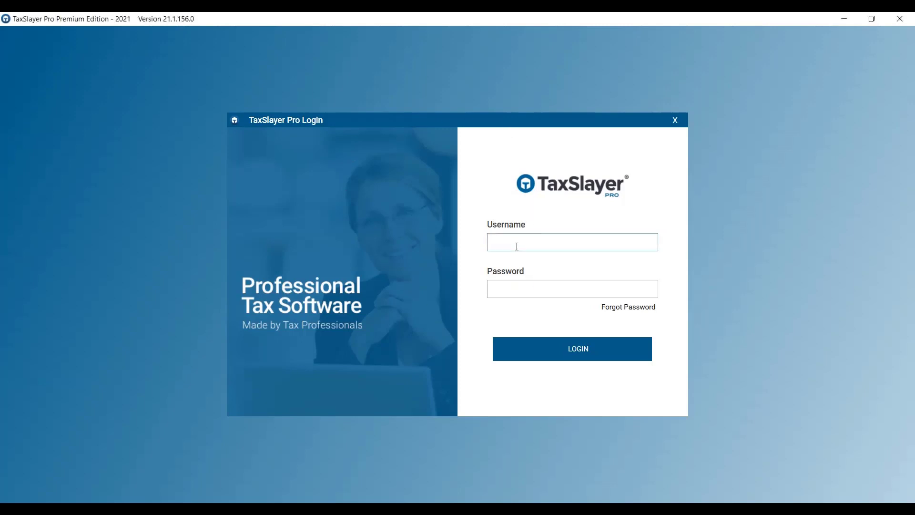
type("ADMIN")
key("Tab")
key("Return")
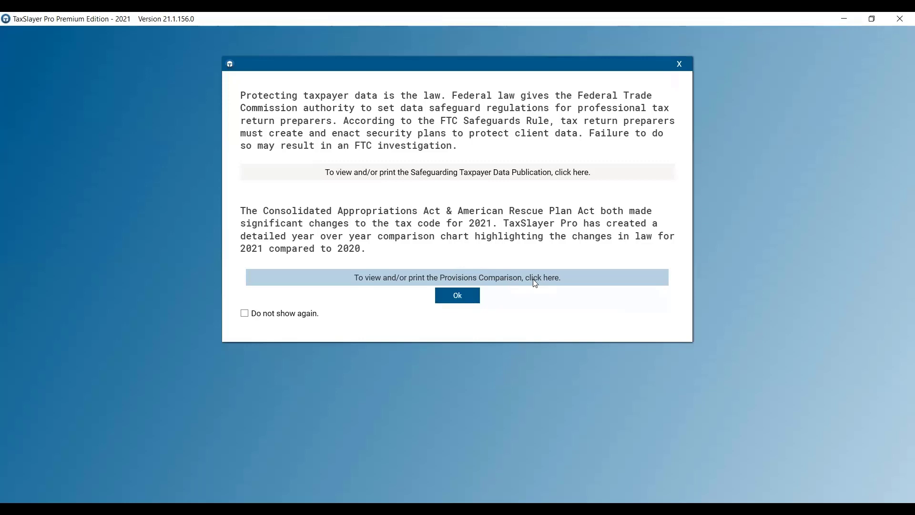
Step: Mark the taxpayer-data notice Do not show again, then dismiss it and the greeting
left_click(244, 313)
left_click(453, 299)
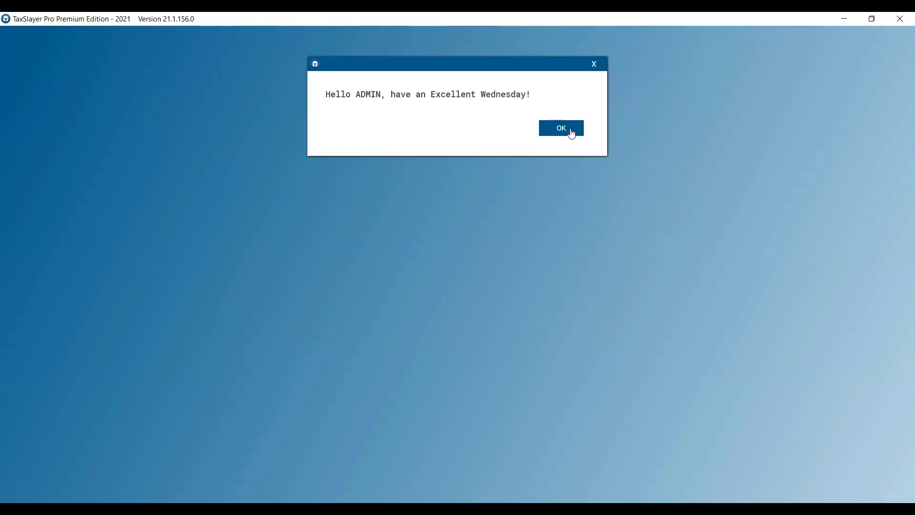
left_click(571, 134)
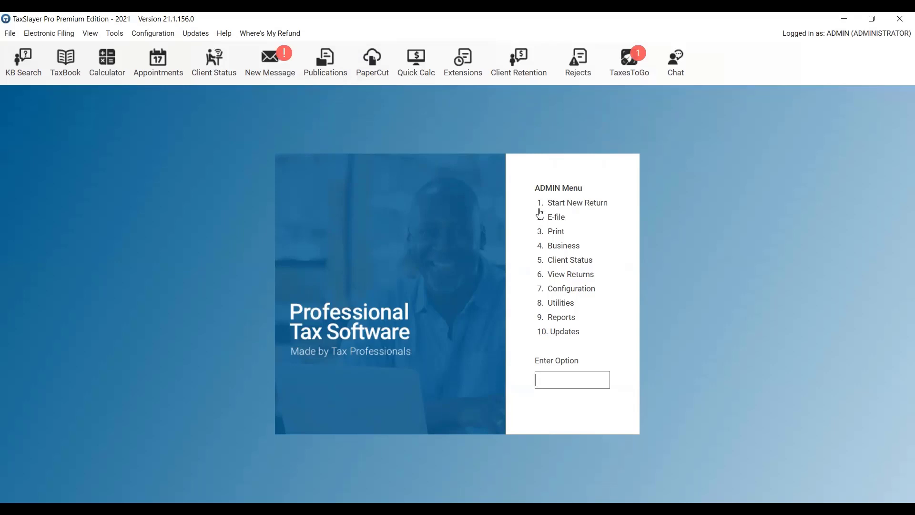
Step: Go to 7. Configuration > 4. Printer / Copies Setup > 2. Edit Individual Print Options
left_click(588, 294)
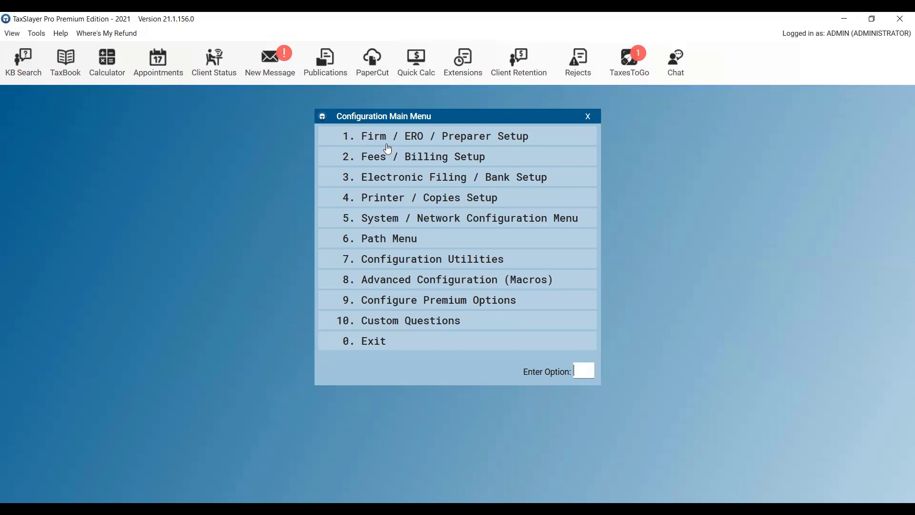
left_click(364, 206)
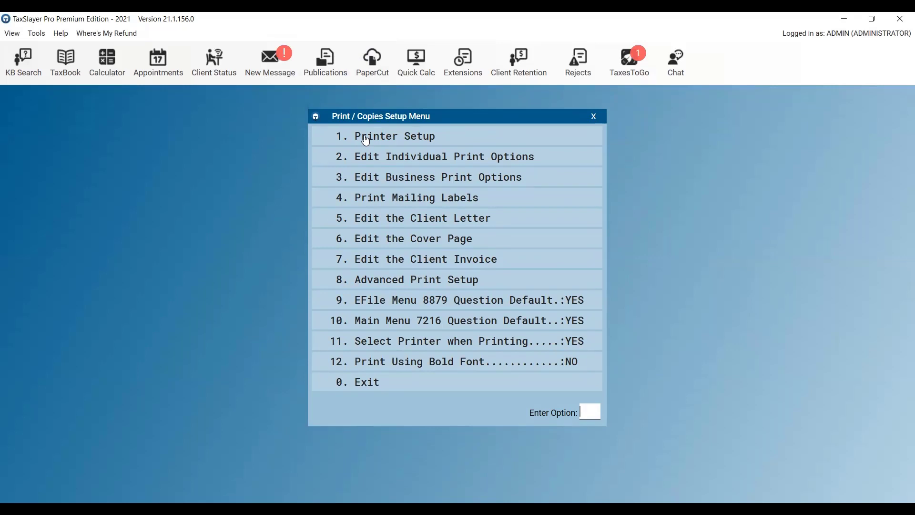
left_click(355, 165)
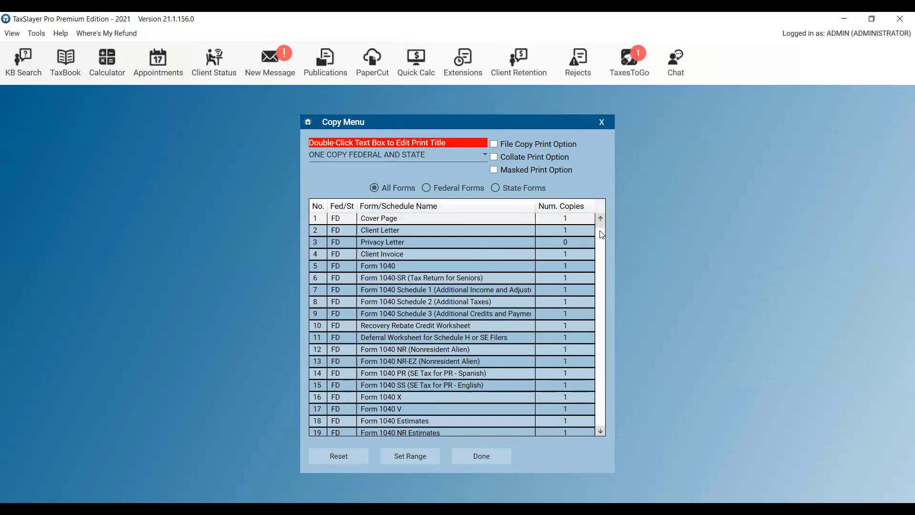
left_click(603, 416)
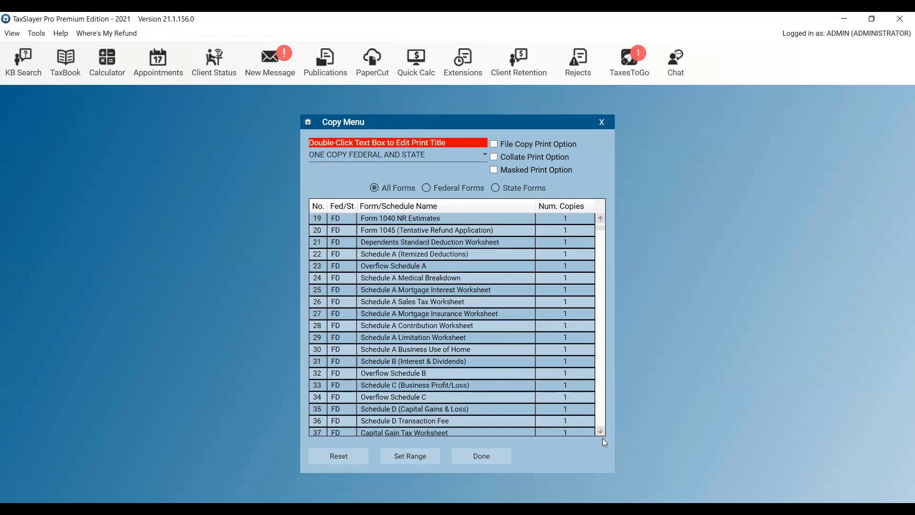
left_click(602, 431)
left_click(601, 431)
left_click(601, 431)
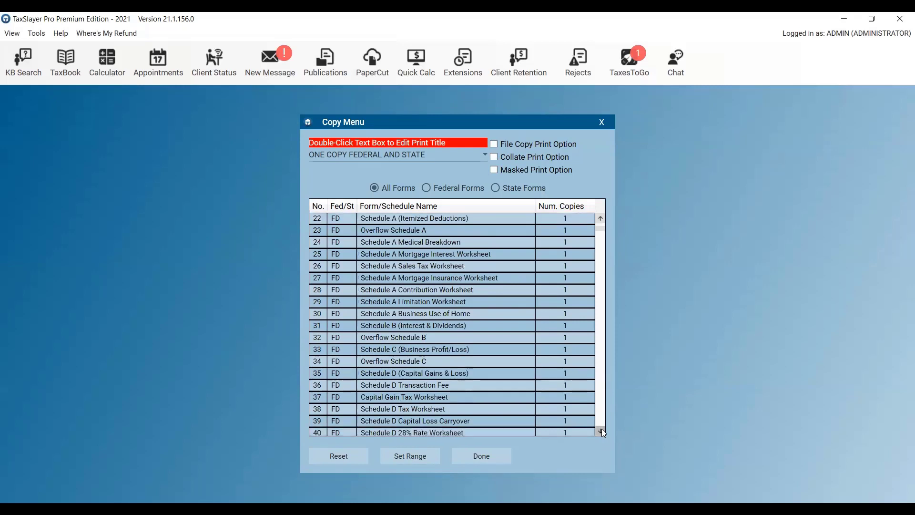
left_click(602, 431)
left_click(601, 431)
left_click(601, 430)
left_click(602, 430)
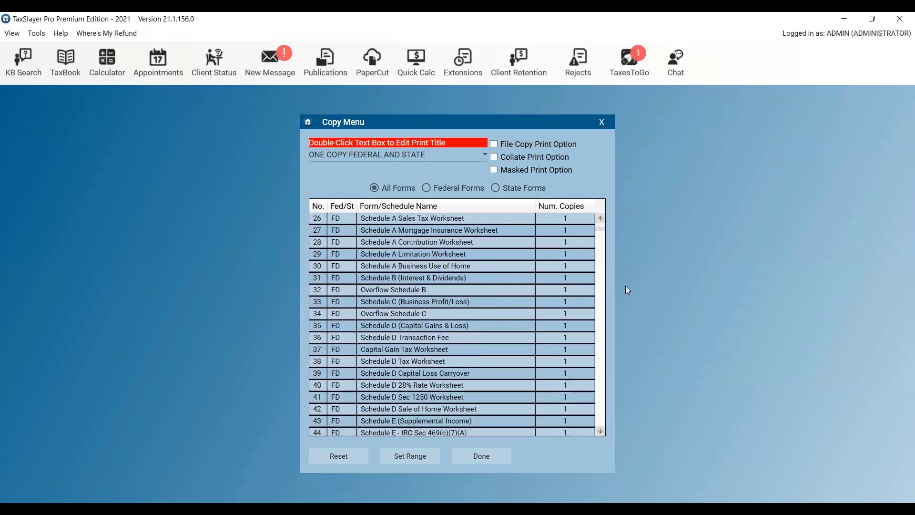
left_click(603, 217)
left_click(602, 217)
Step: Finish the TEST PRINT copy settings with File Copy and Masked Print Option enabled
scroll(603, 218, "up", 8)
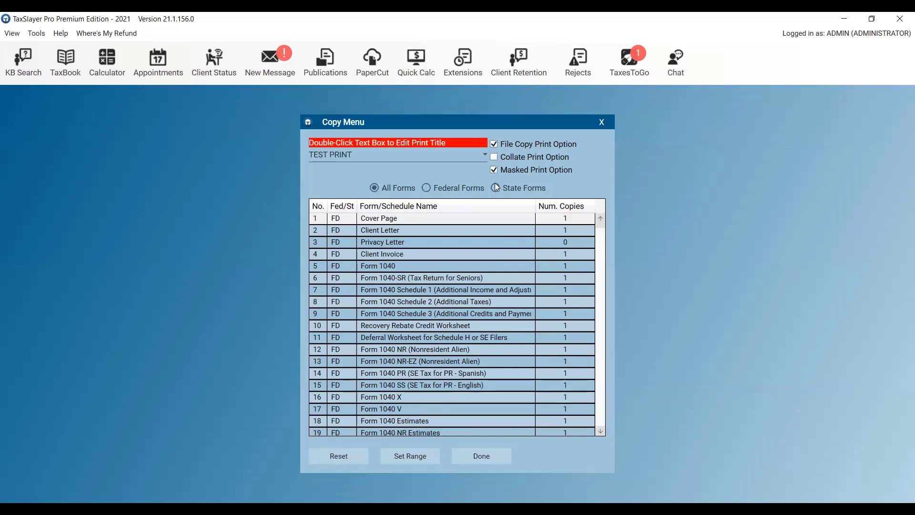
left_click(482, 457)
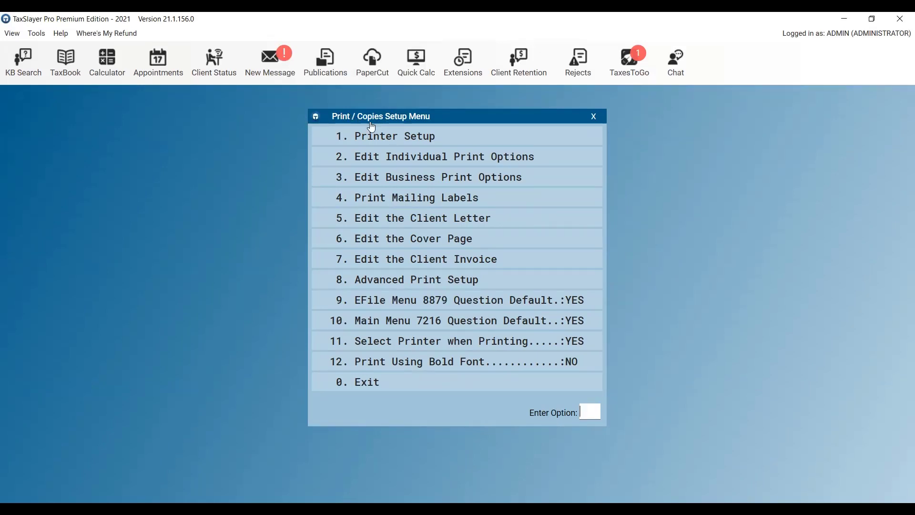
Step: Review 8. Advanced Print Setup unchanged, then exit back to the Configuration Main Menu
left_click(381, 281)
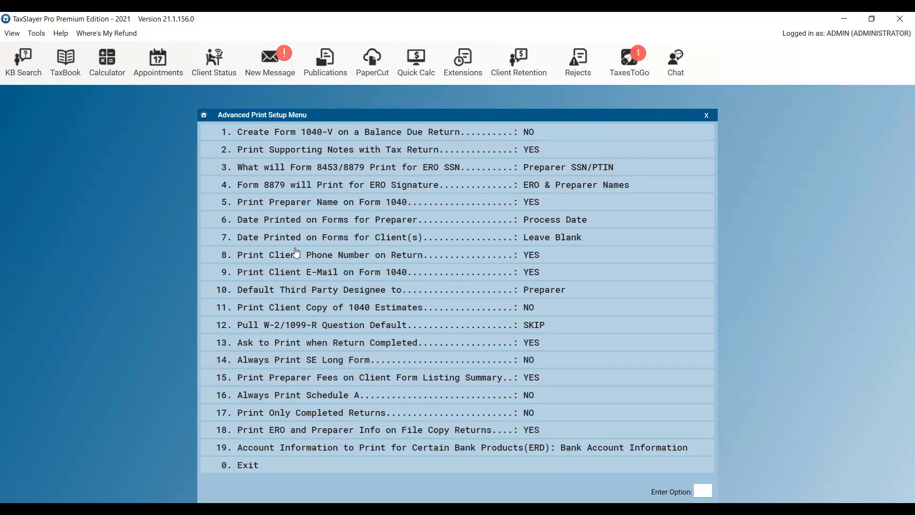
left_click(259, 469)
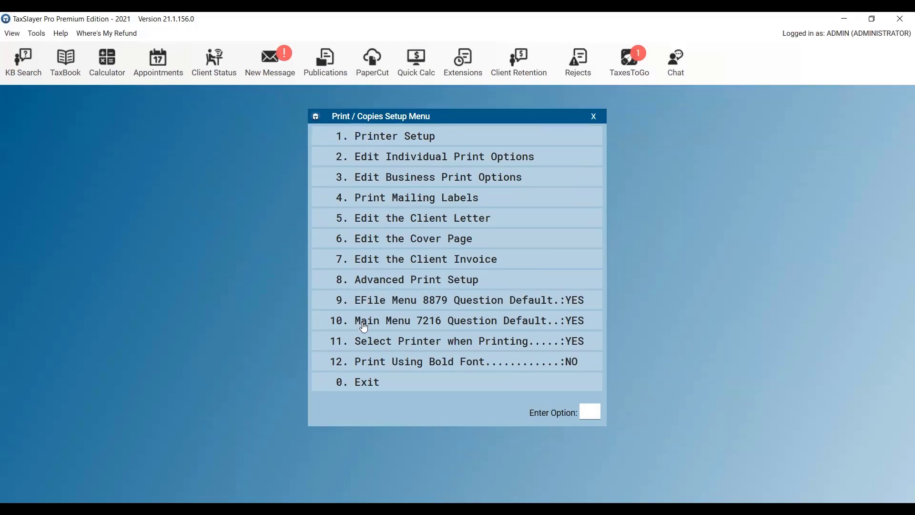
left_click(375, 381)
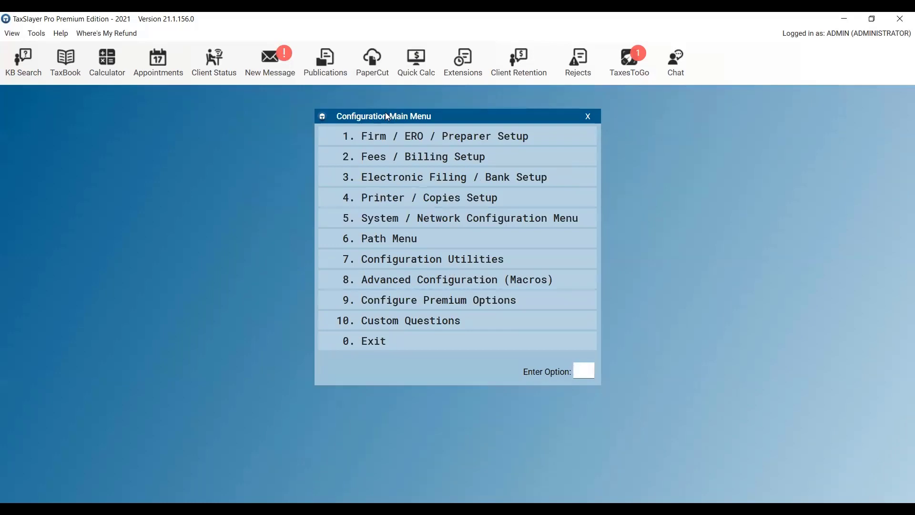
left_click(408, 163)
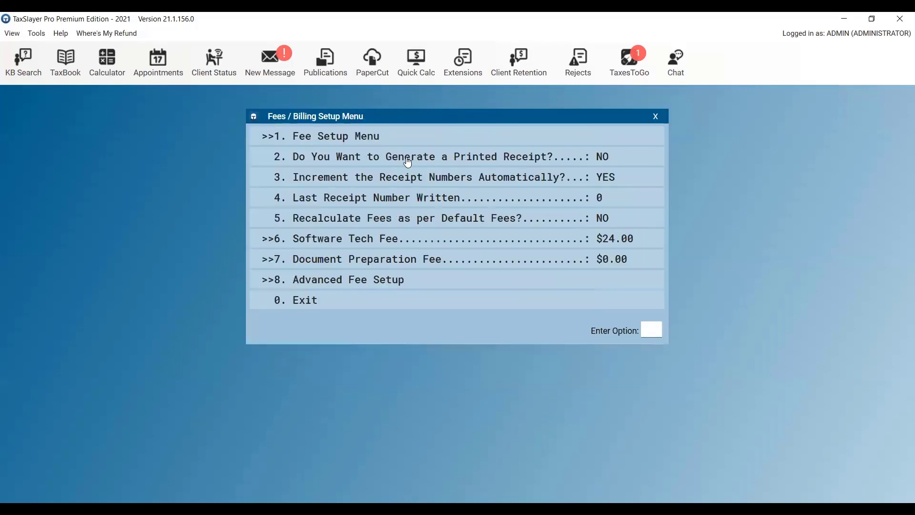
left_click(355, 144)
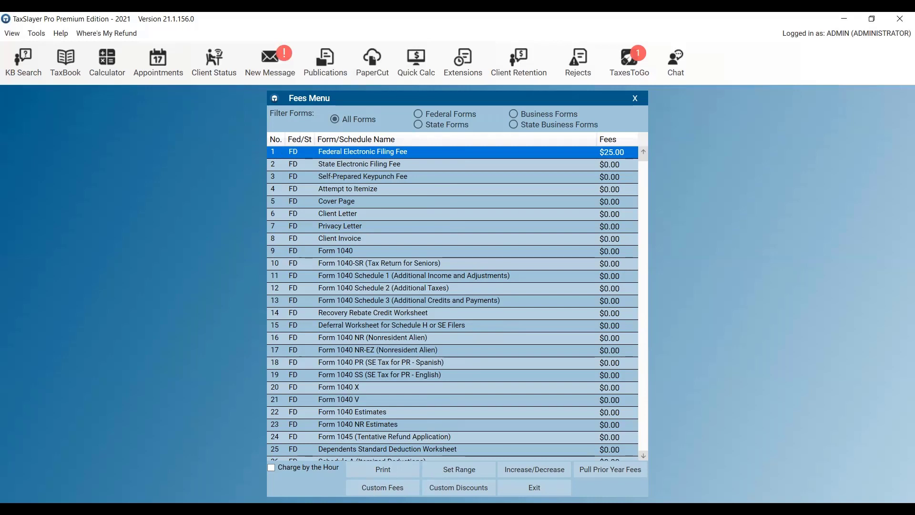
Step: Add and save a custom fee named PRINT FEE with amount 10.00
left_click(383, 486)
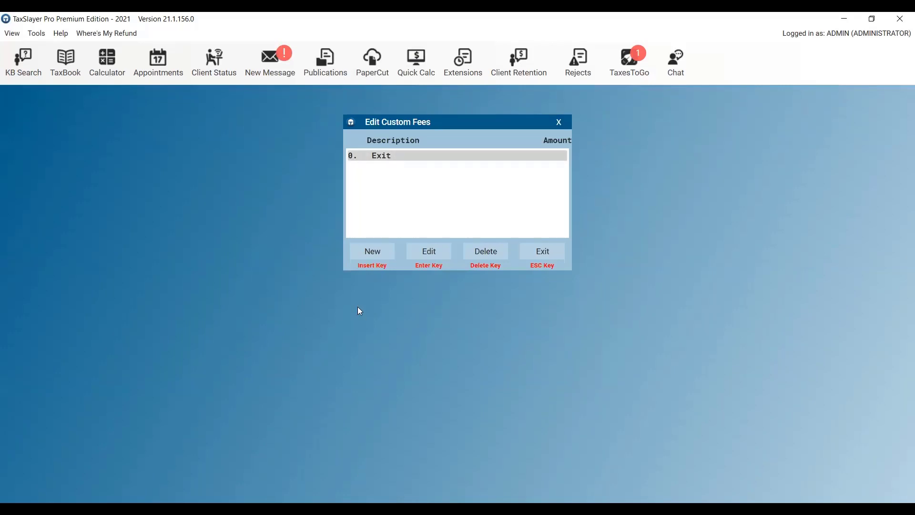
left_click(366, 259)
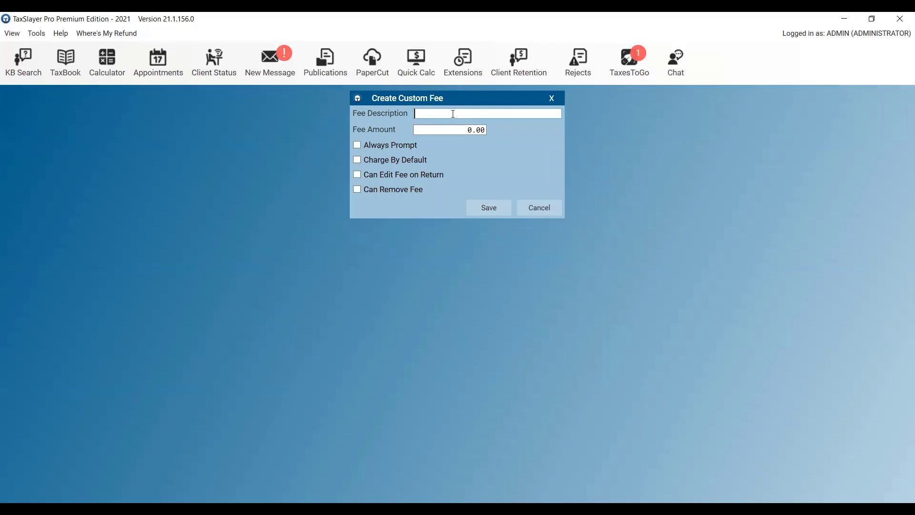
type("PRINT FEE")
key("Tab")
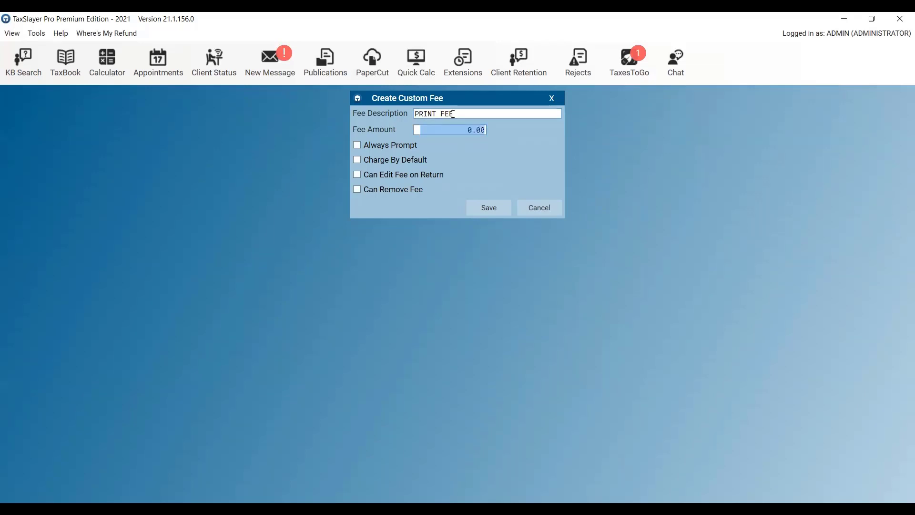
type("10.")
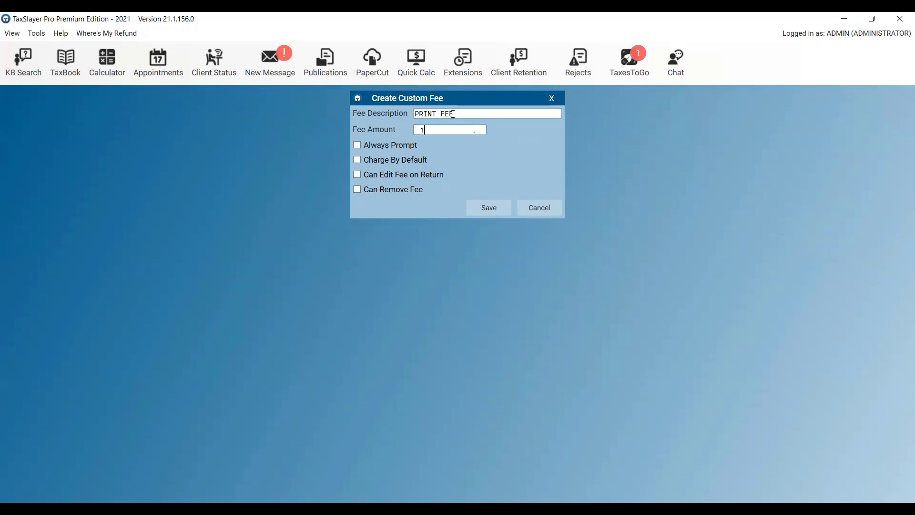
type("00")
left_click(488, 211)
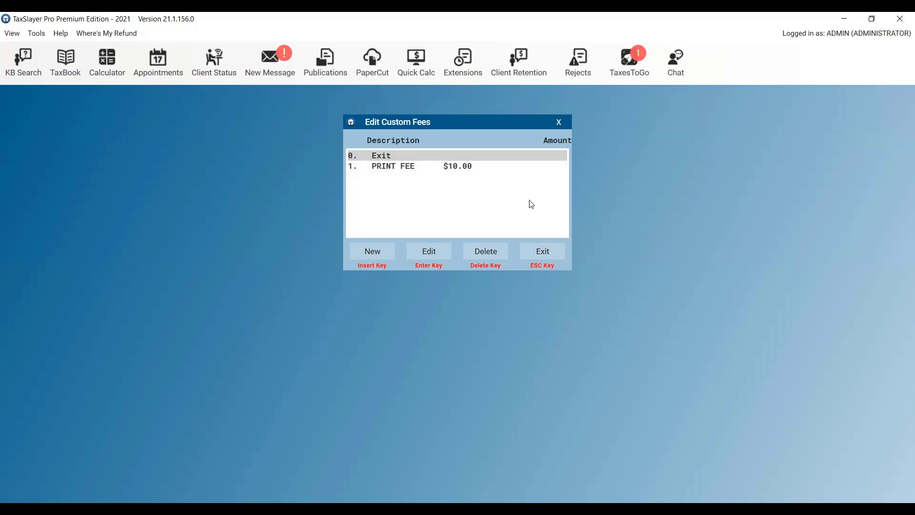
left_click(543, 252)
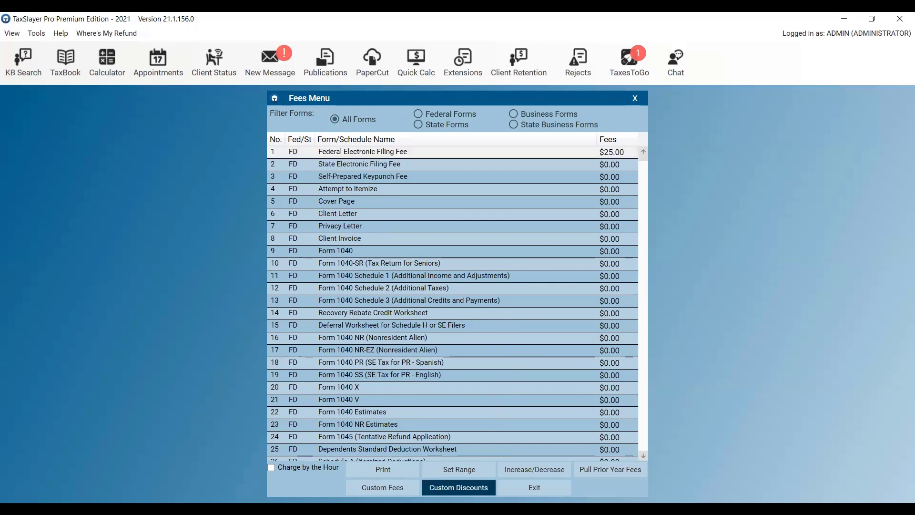
Step: Add and save a custom discount named ACTIVE MILITARY with amount 30.00
left_click(459, 487)
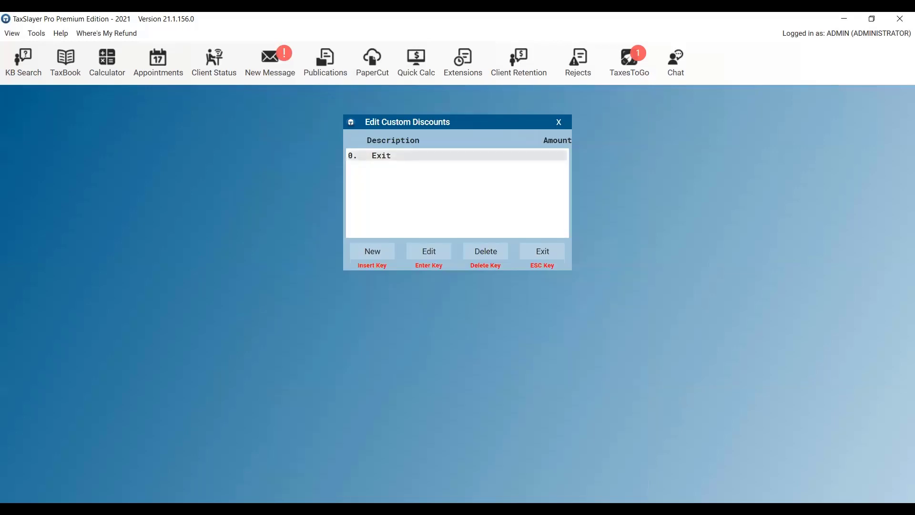
left_click(371, 258)
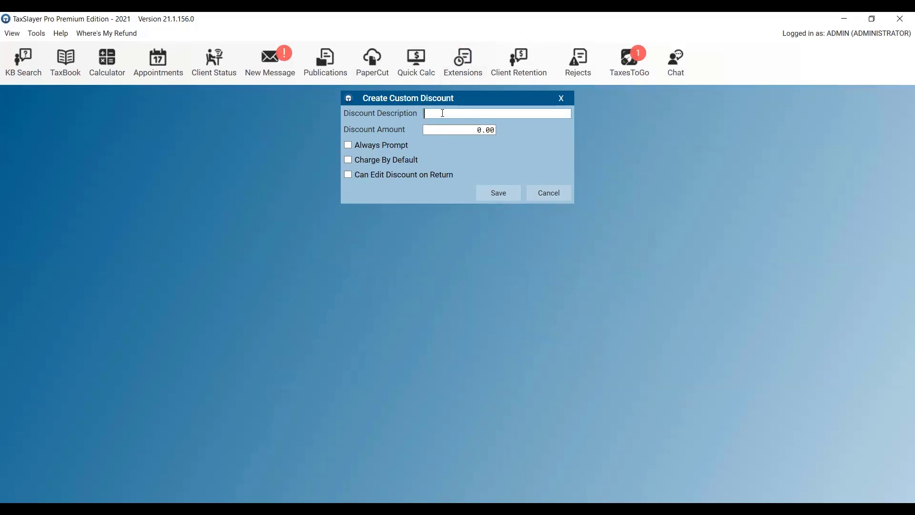
type("ACTIVE MILITARY")
key("Tab")
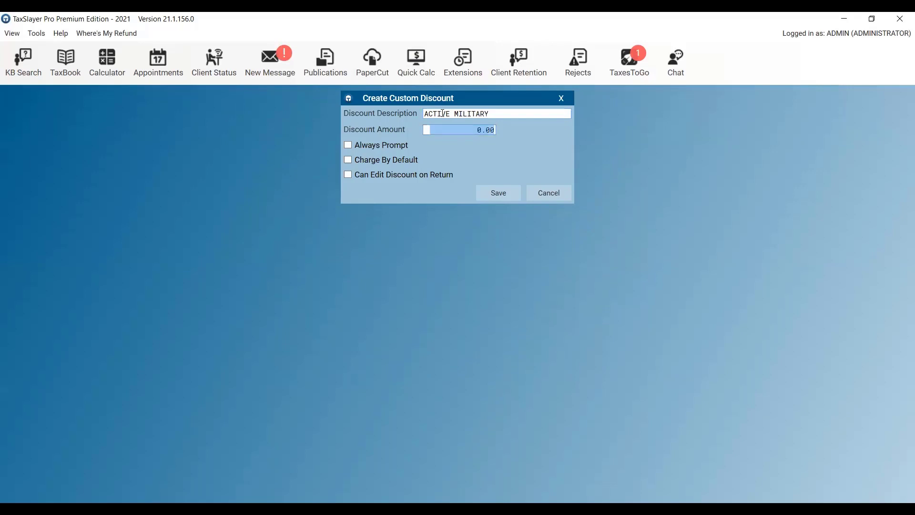
type("30")
key("Tab")
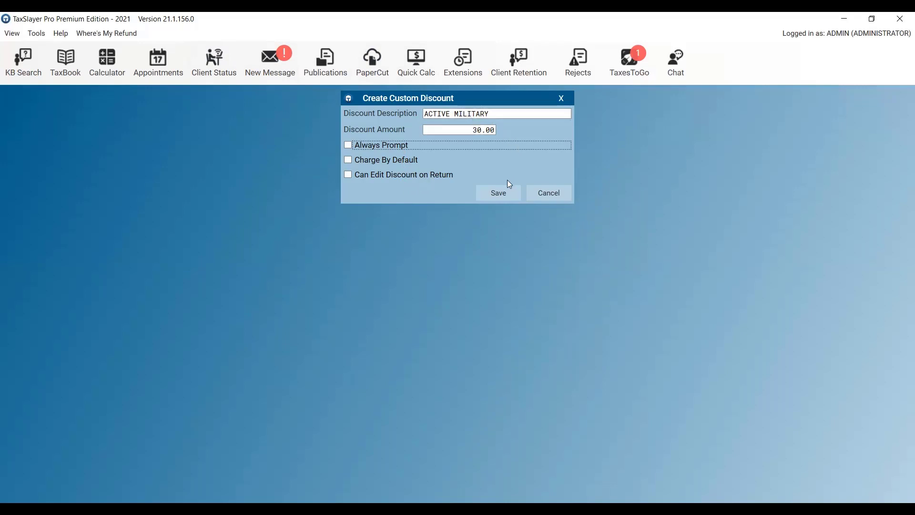
left_click(500, 195)
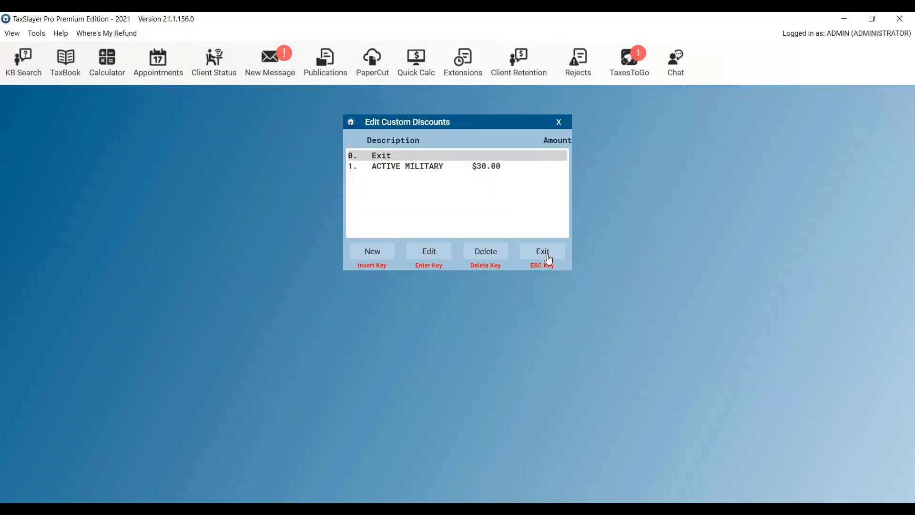
left_click(548, 257)
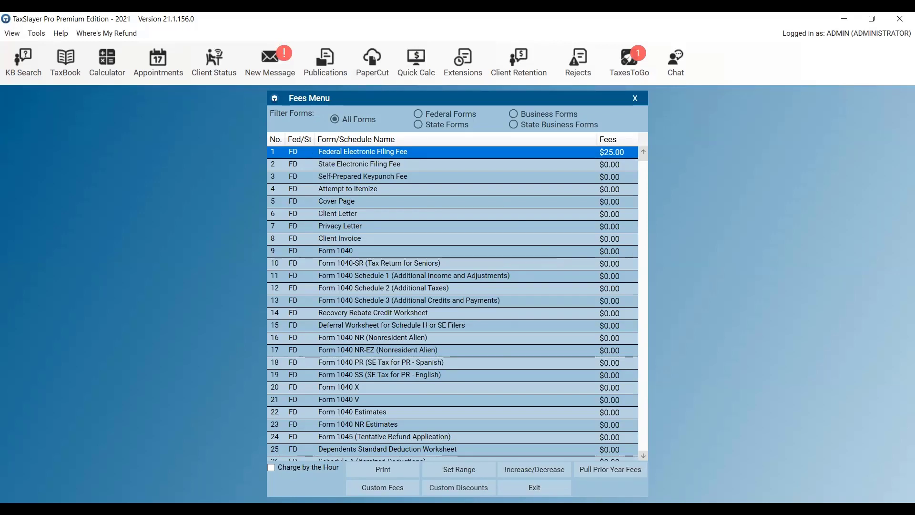
Step: Look over 8. Advanced Fee Setup without changes and return to Fees / Billing Setup
key("Escape")
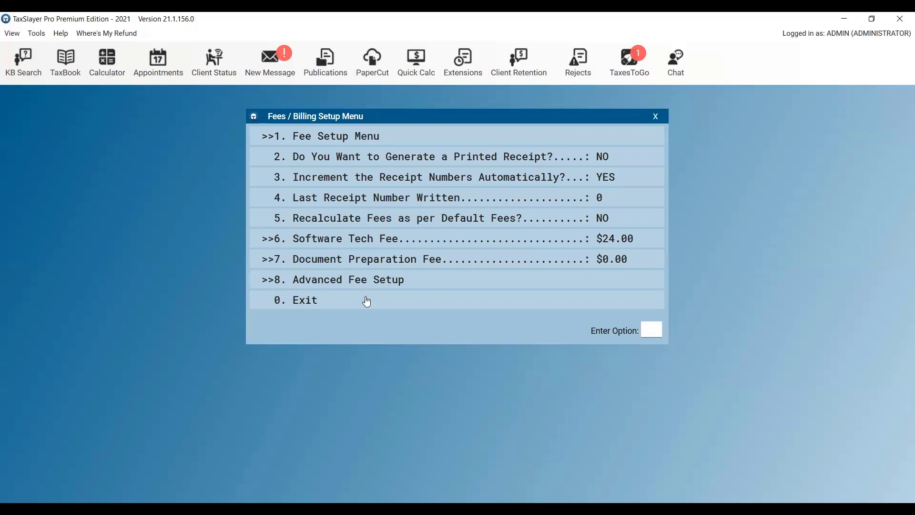
left_click(300, 281)
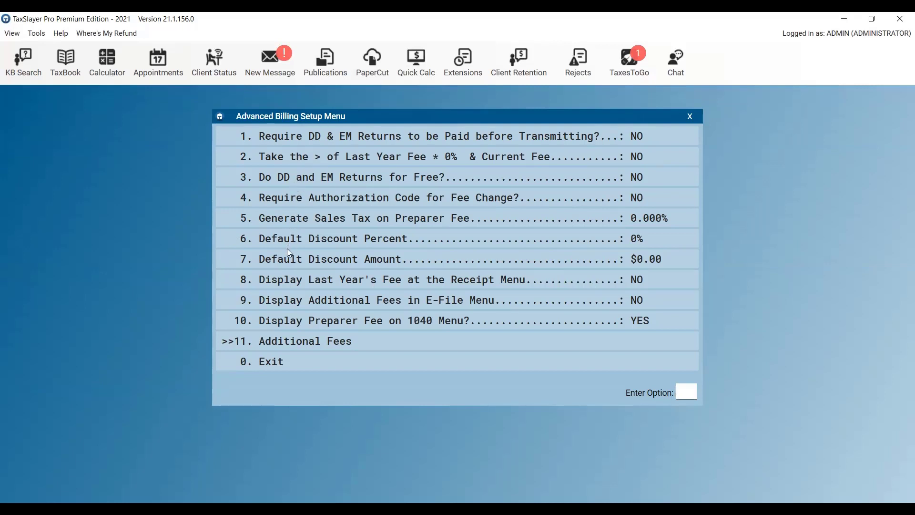
left_click(273, 360)
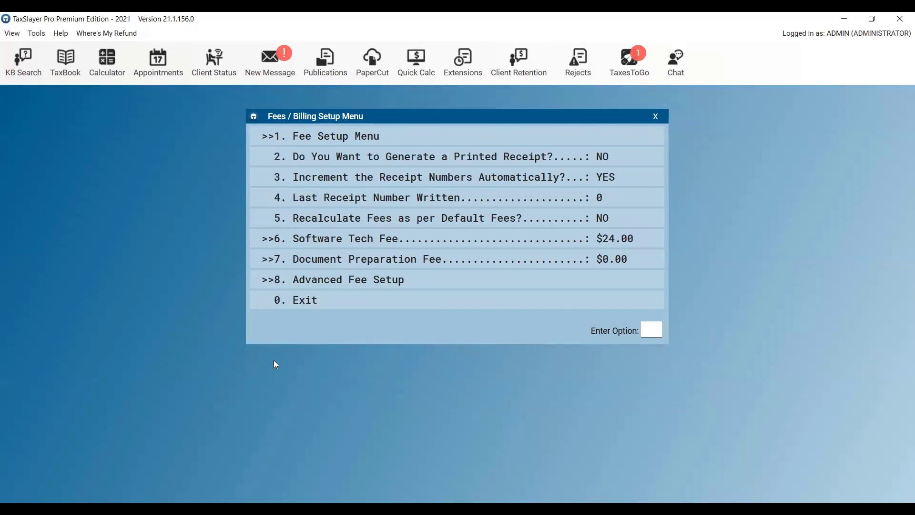
Step: Create a new custom question reading 'IS THIS TAXPAYER A GOVERNMENT EMPLOYEE?'
left_click(329, 303)
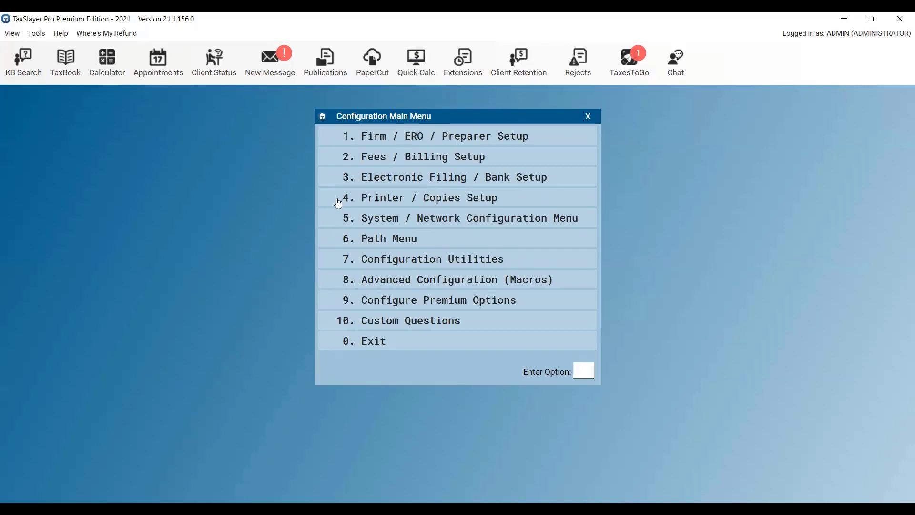
left_click(378, 329)
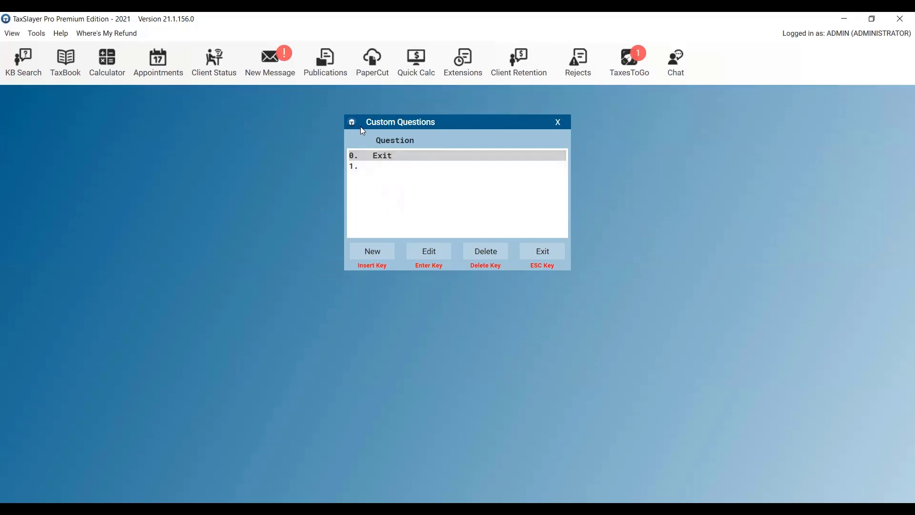
left_click(364, 257)
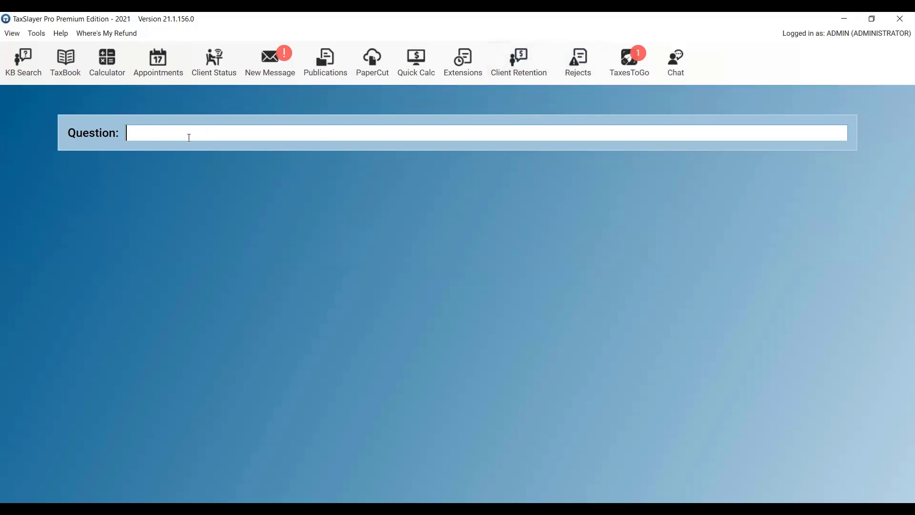
type("IS THIS TAXPAYER A GOVERNMENT EMPLOYEE?")
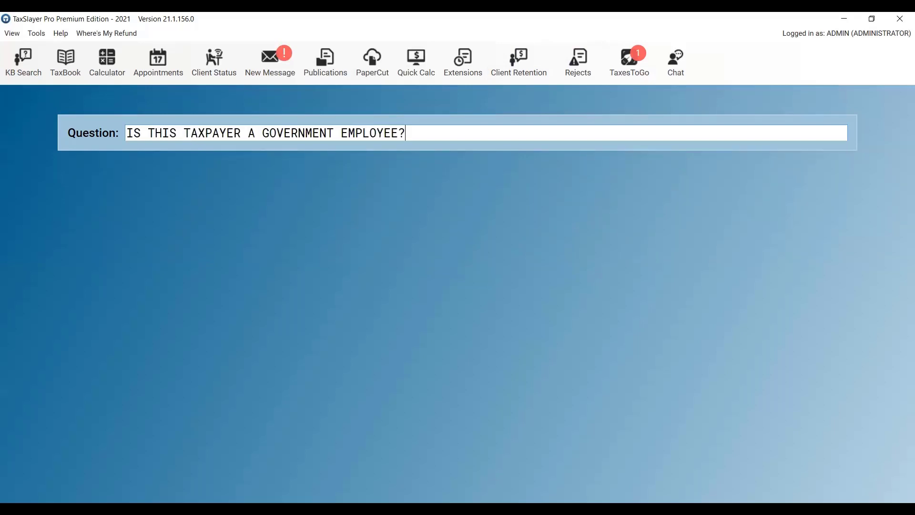
key("Return")
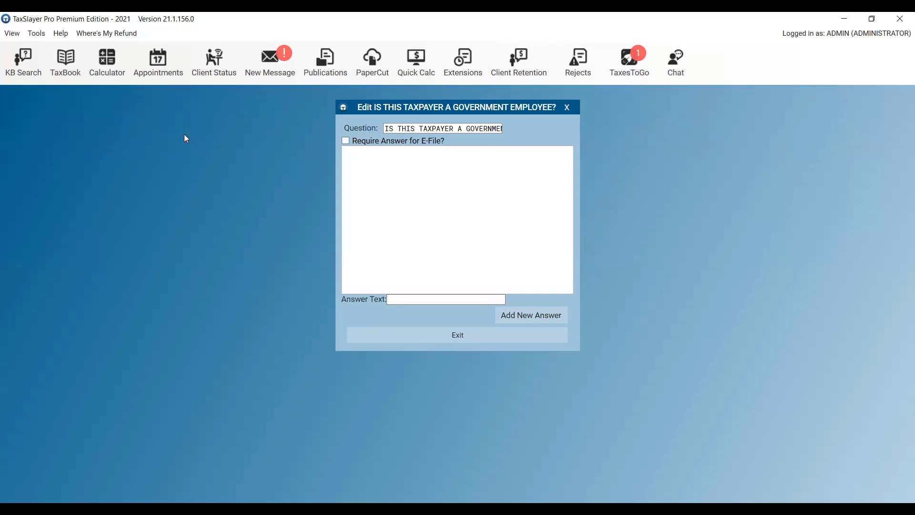
Step: Make the question require an answer for e-file, add YES and NO answers, and close it
left_click(346, 143)
left_click(409, 302)
type("YES")
left_click(529, 317)
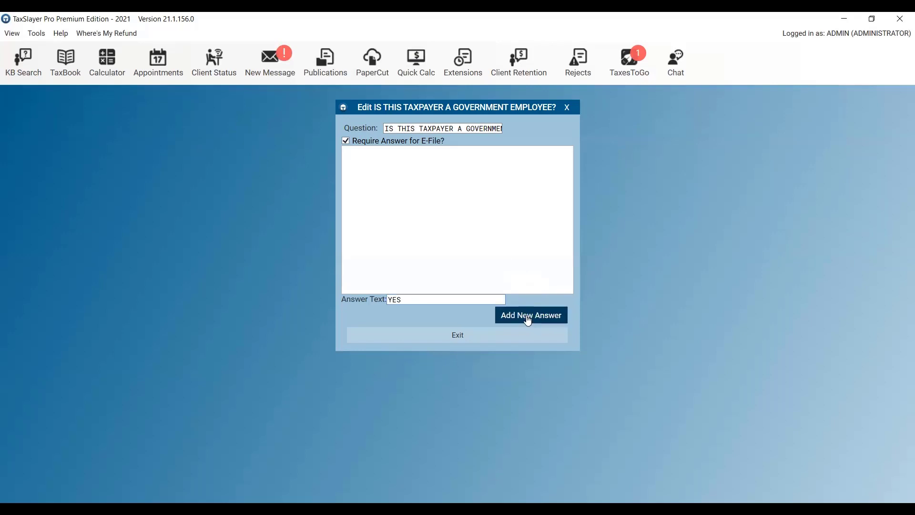
left_click(459, 299)
type("N")
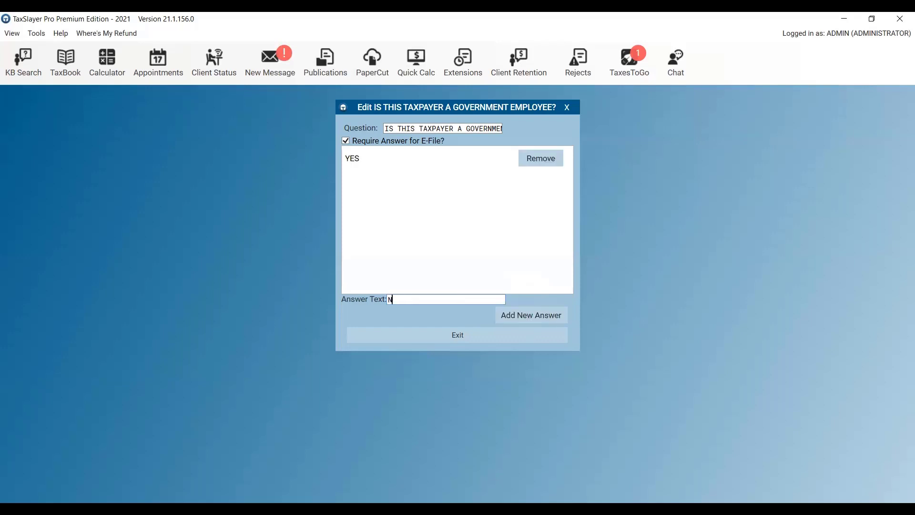
type("O")
left_click(524, 321)
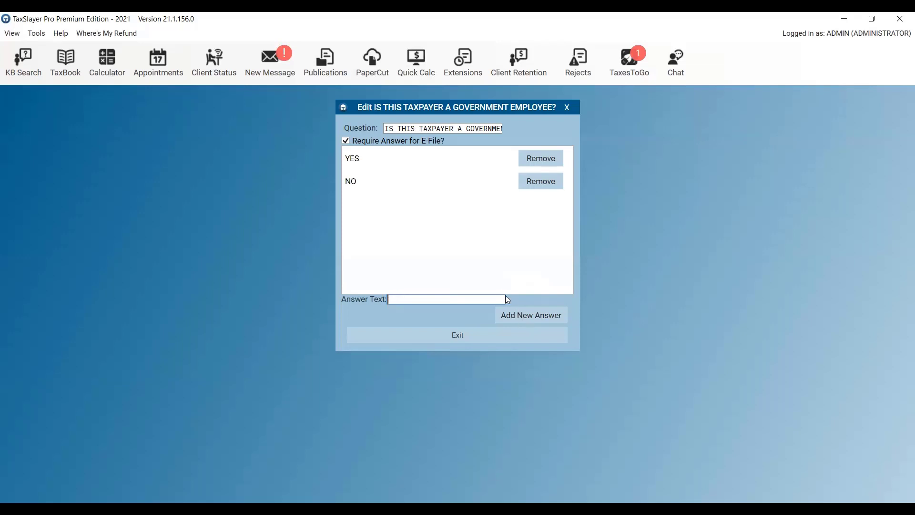
left_click(421, 159)
left_click(450, 339)
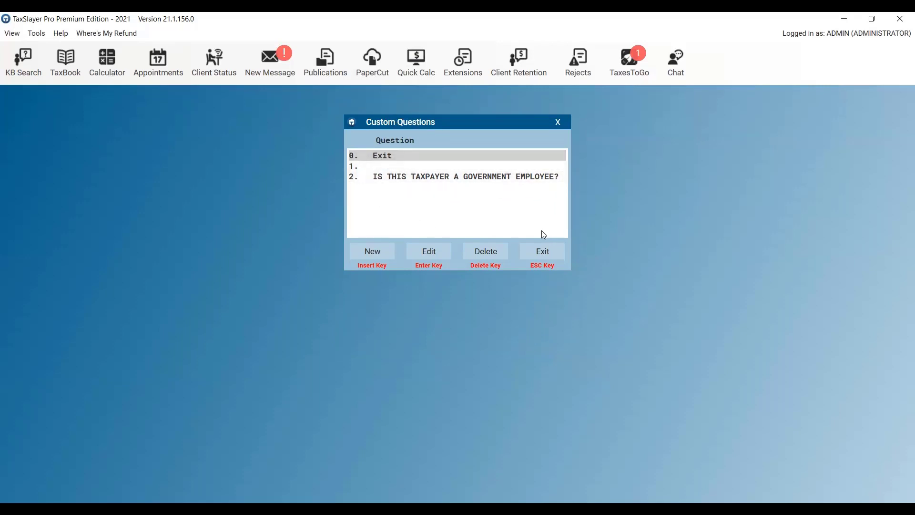
left_click(548, 260)
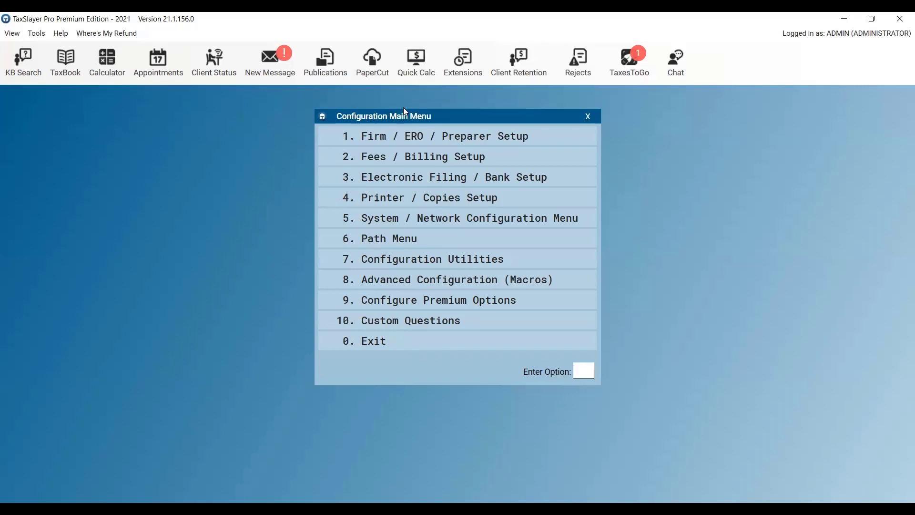
Step: Choose 1. Firm / ERO / Preparer Setup from the Configuration Main Menu
left_click(412, 147)
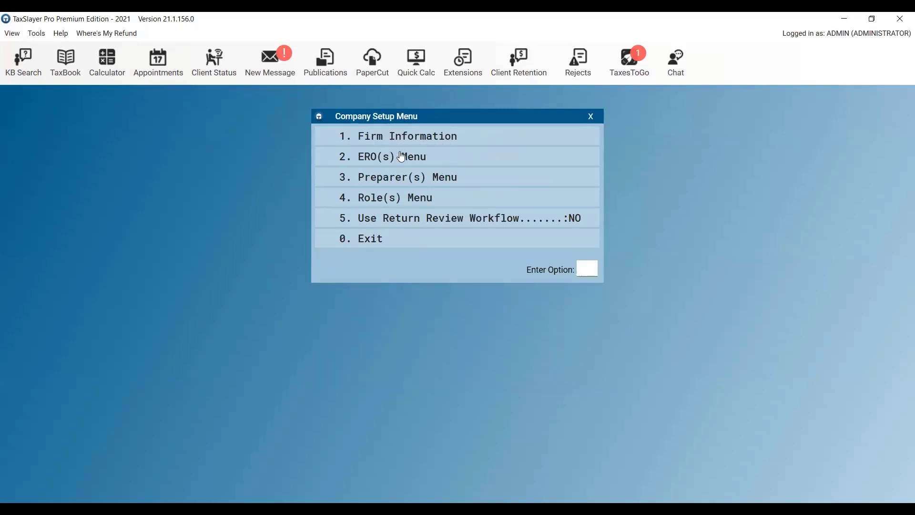
Step: Open TEST PREPARER for editing from the 3. Preparer(s) Menu list
left_click(403, 184)
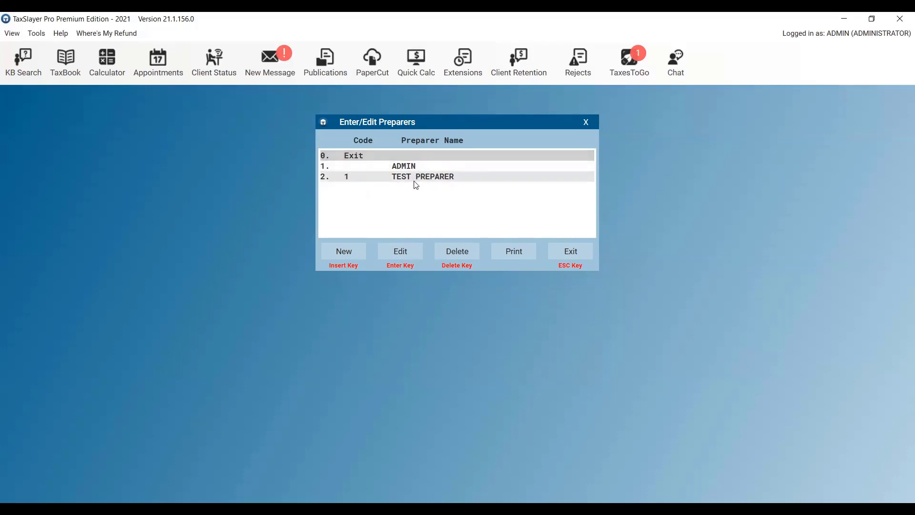
left_click(451, 179)
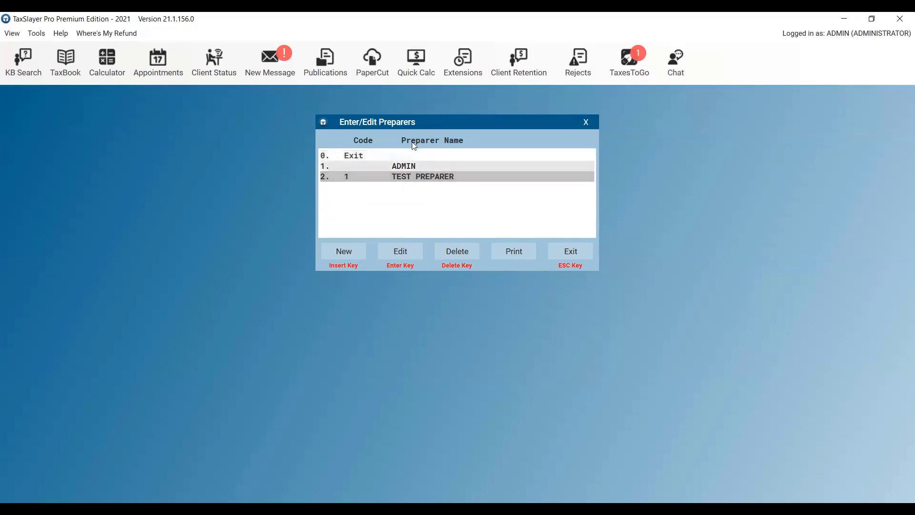
left_click(402, 260)
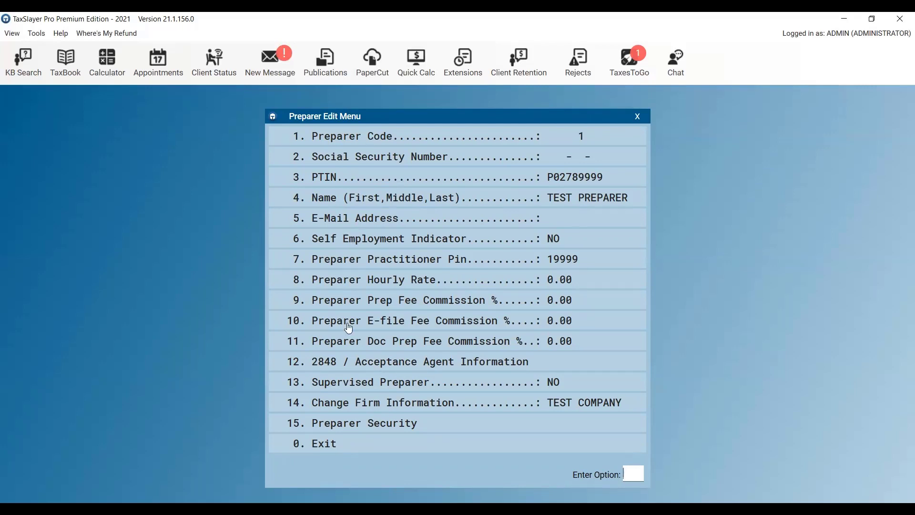
Step: Choose 15. Preparer Security for TEST PREPARER
left_click(342, 424)
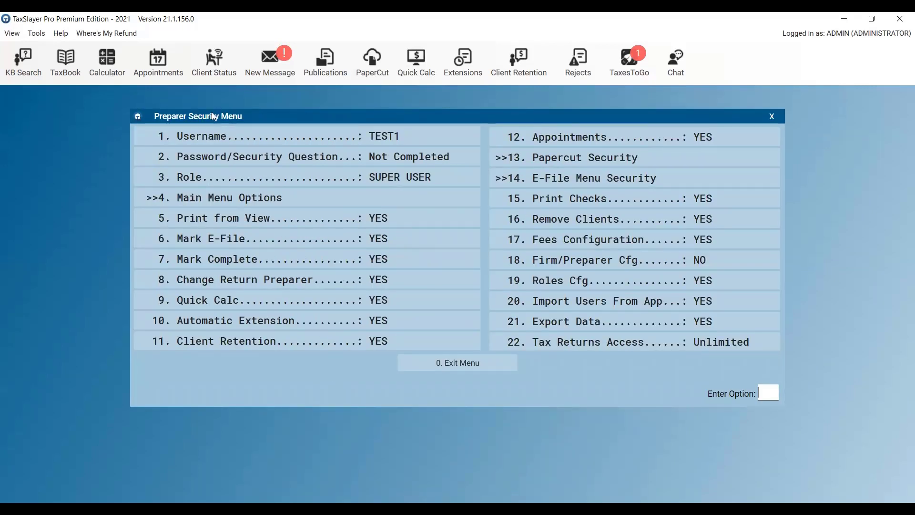
Step: Apply the 3. UNLIMITED role to preparer TEST1
left_click(270, 181)
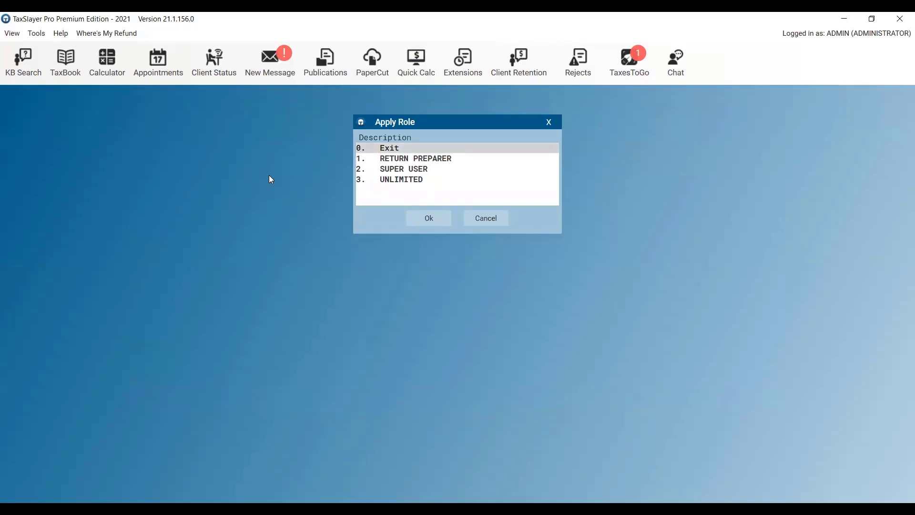
left_click(400, 184)
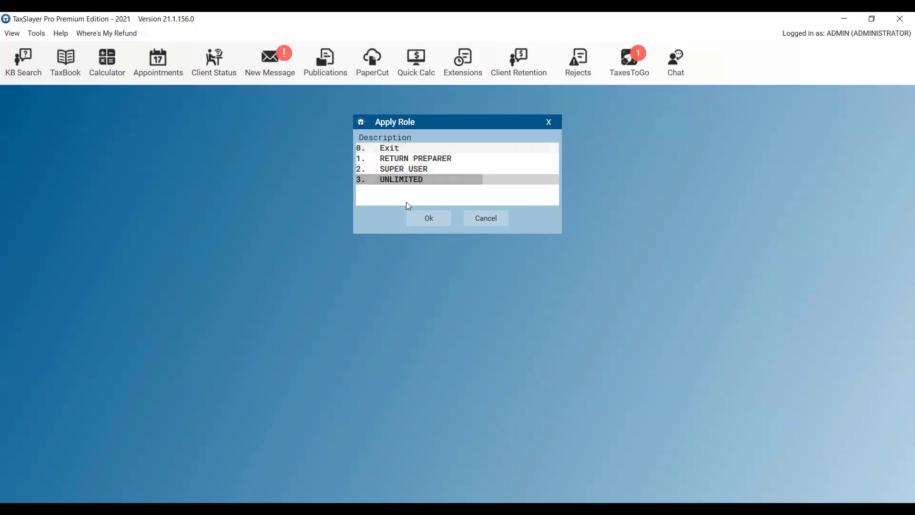
left_click(429, 223)
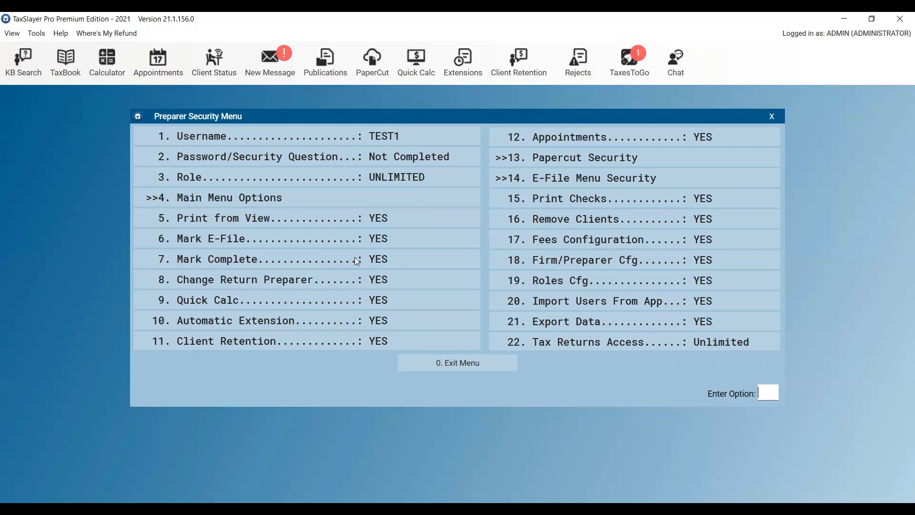
Step: Keep Mark E-File access at YES and exit the preparer security settings
left_click(381, 239)
left_click(415, 165)
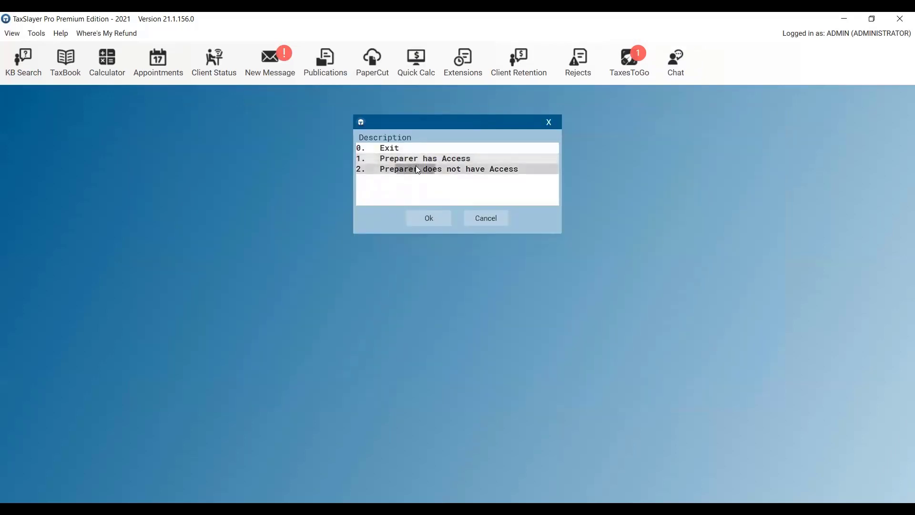
left_click(424, 221)
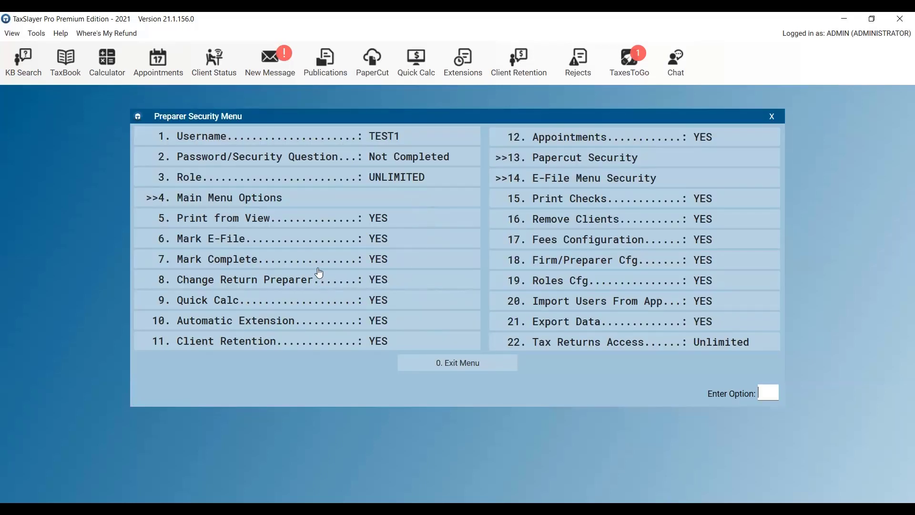
left_click(447, 366)
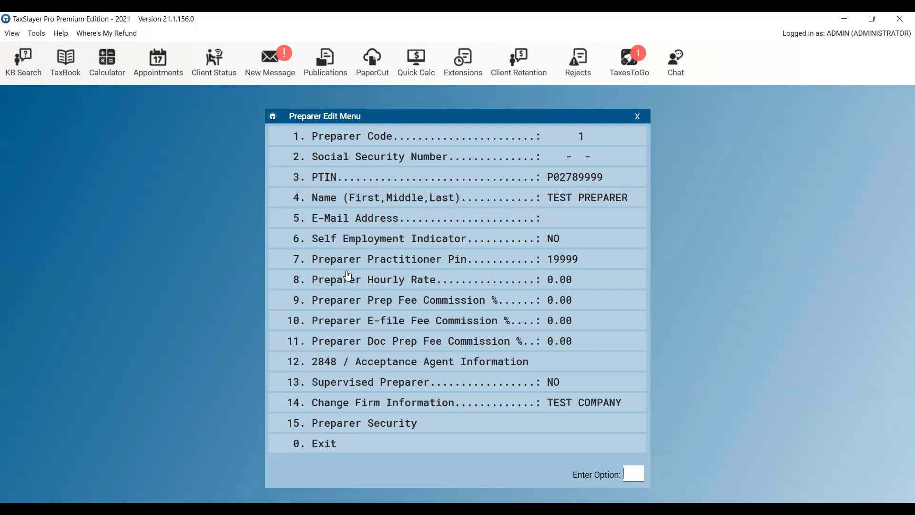
Step: Exit the Preparer Edit Menu, preparer list, Company Setup and Configuration Main Menu
left_click(314, 452)
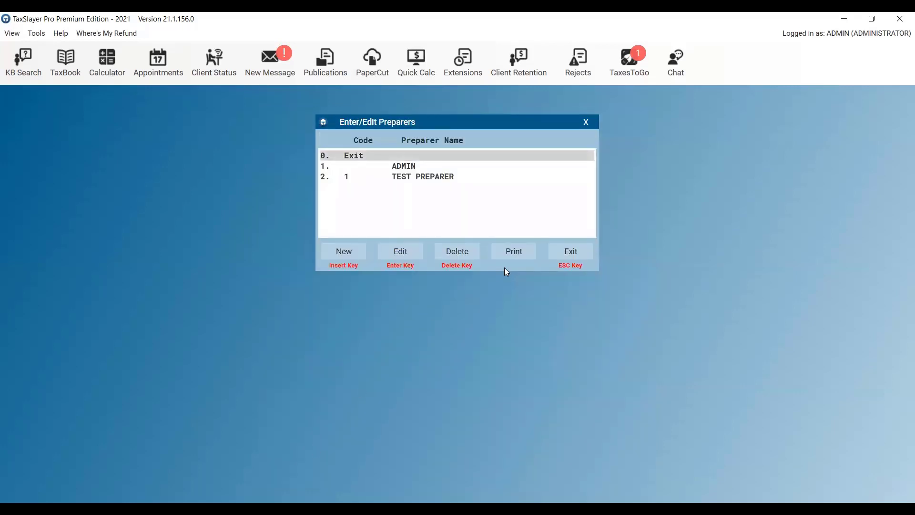
left_click(570, 252)
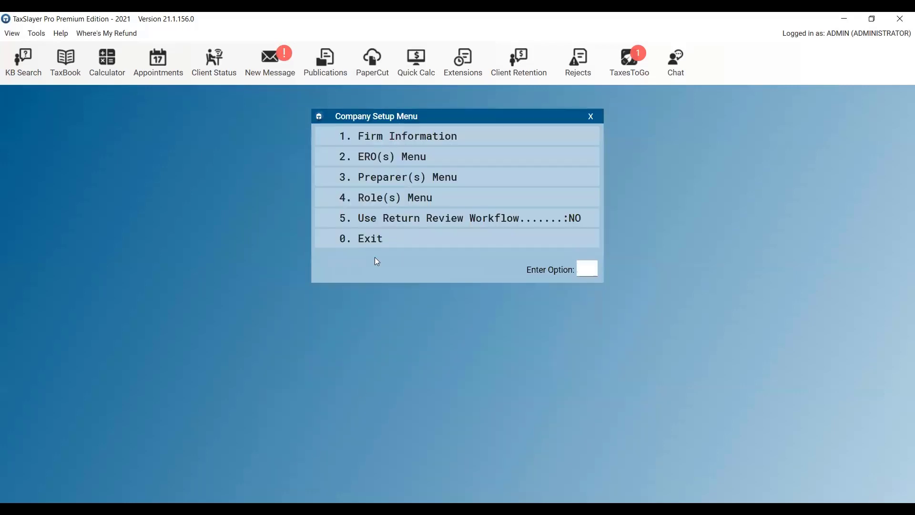
left_click(365, 239)
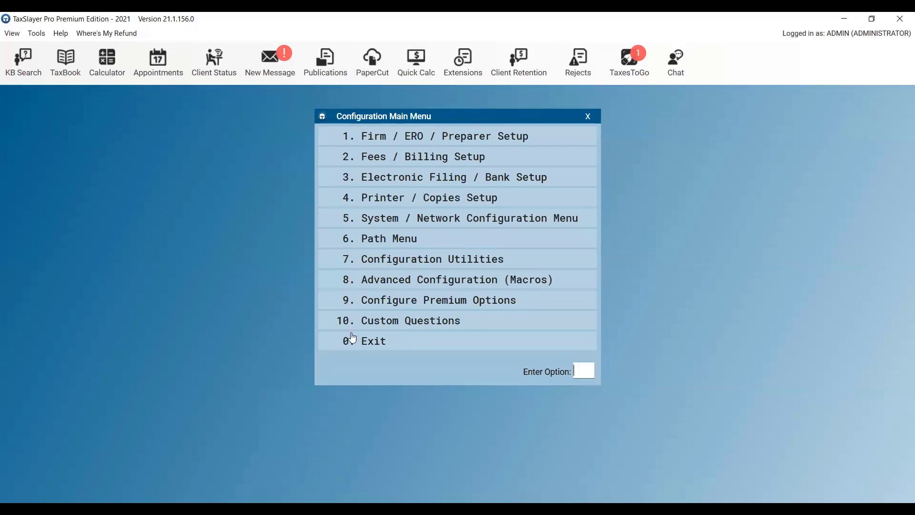
left_click(352, 337)
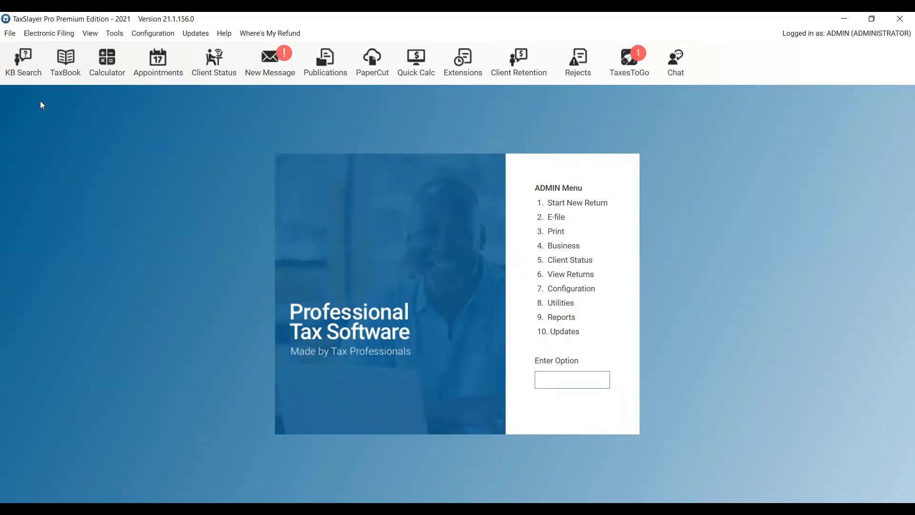
Step: Log off the ADMIN user from the File menu
left_click(10, 34)
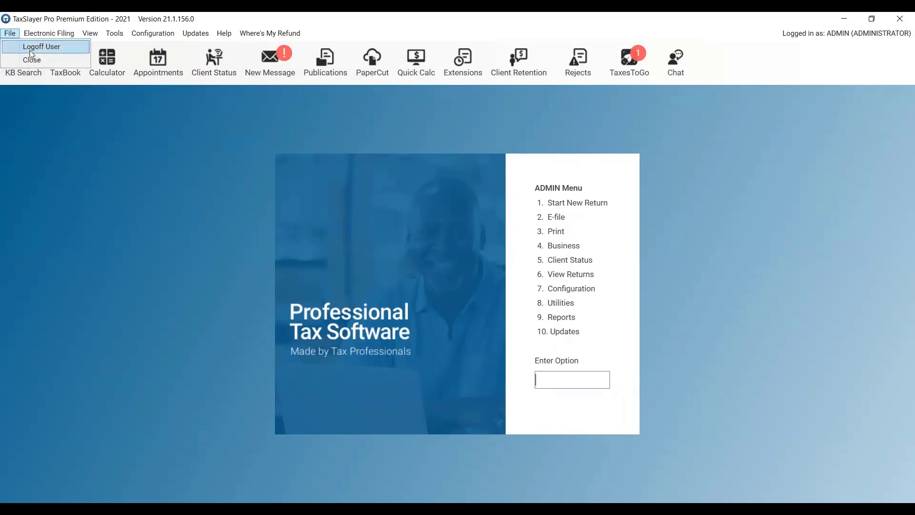
left_click(30, 51)
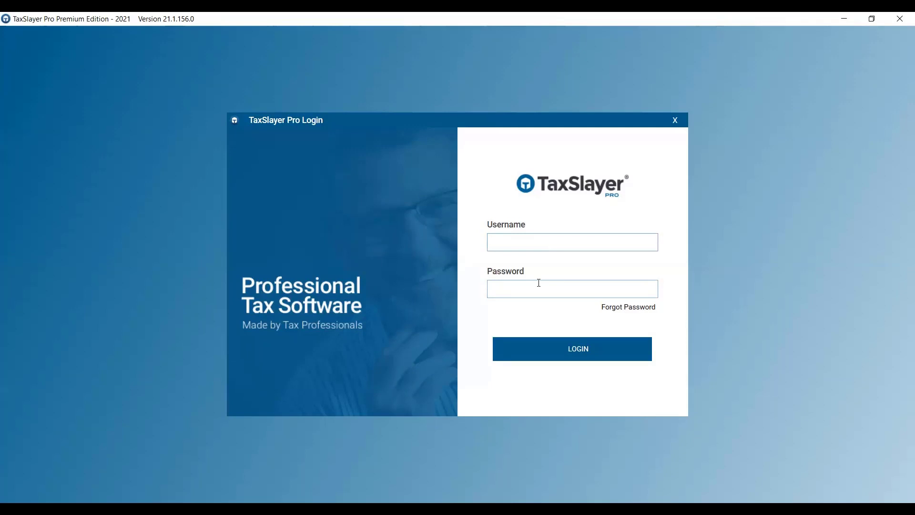
Step: Log in with username TEST1 and a blank password
type("TEST1")
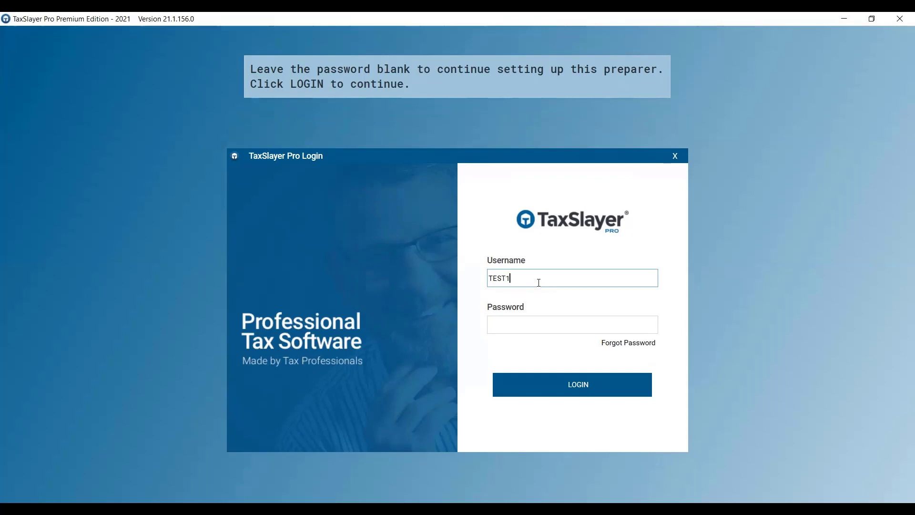
key("Return")
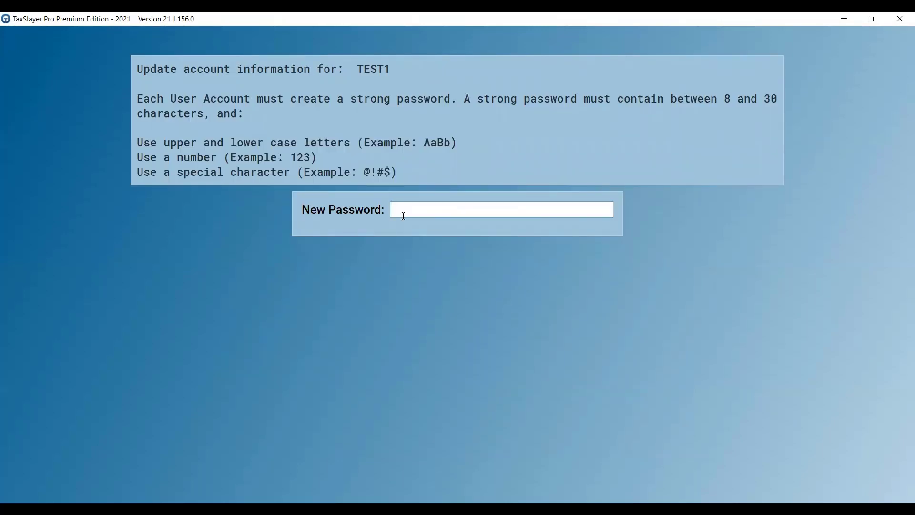
Step: Enter and confirm a new strong password for the TEST1 account
type("•••••")
key("BackSpace")
key("BackSpace")
key("BackSpace")
key("BackSpace")
key("BackSpace")
type("•••••••••")
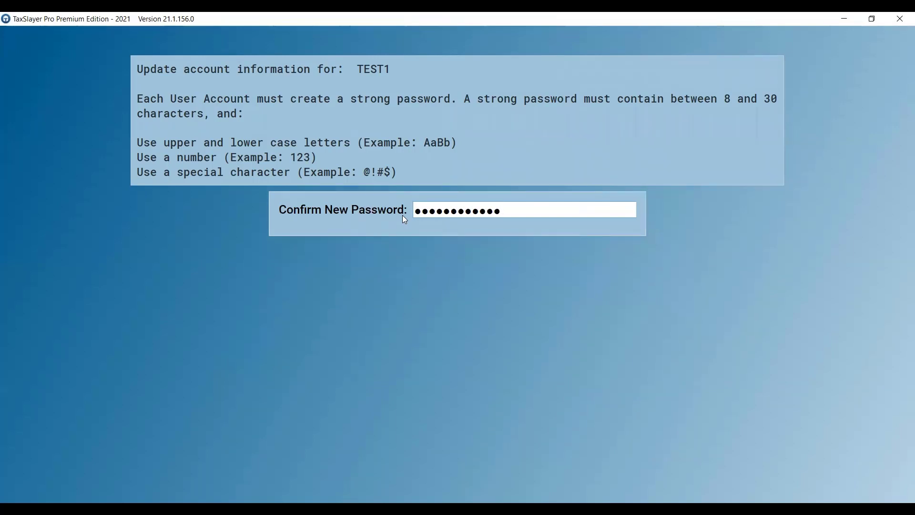
key("Return")
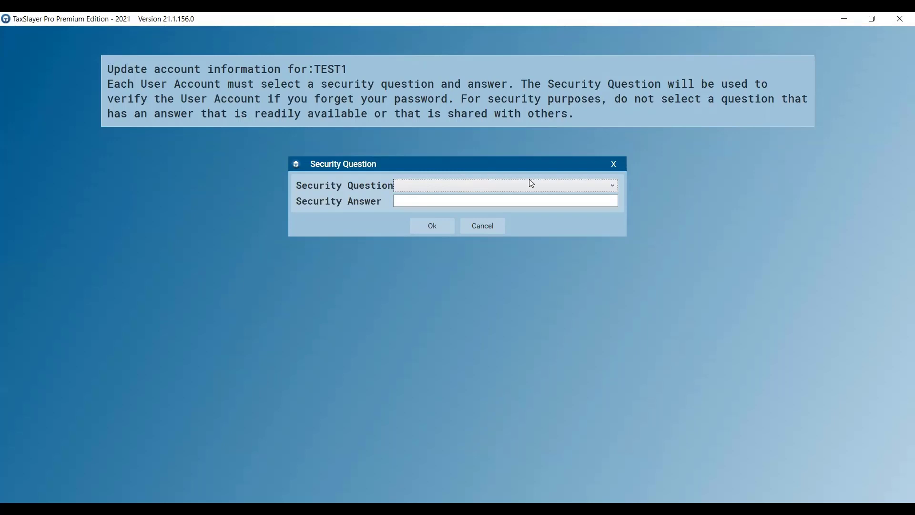
Step: Set TEST1's security question to 'What is your pet's name?' with an answer, and save
left_click(615, 189)
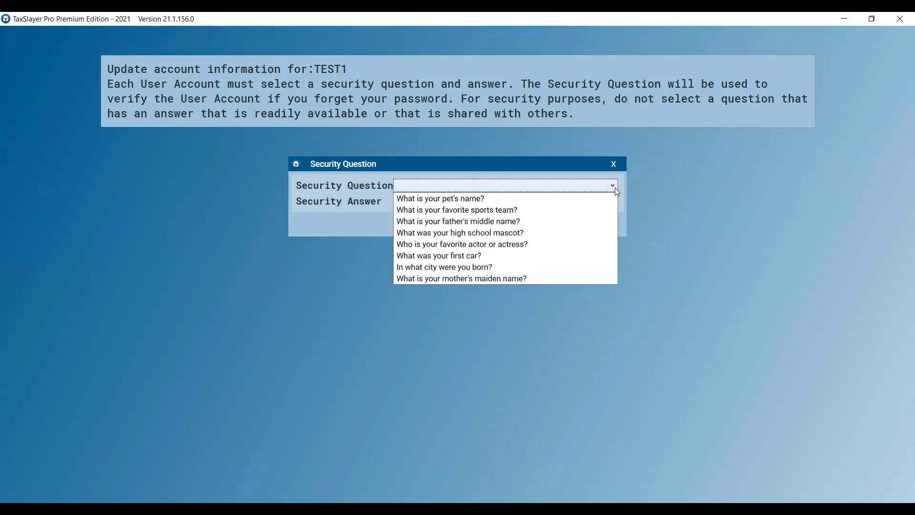
left_click(540, 199)
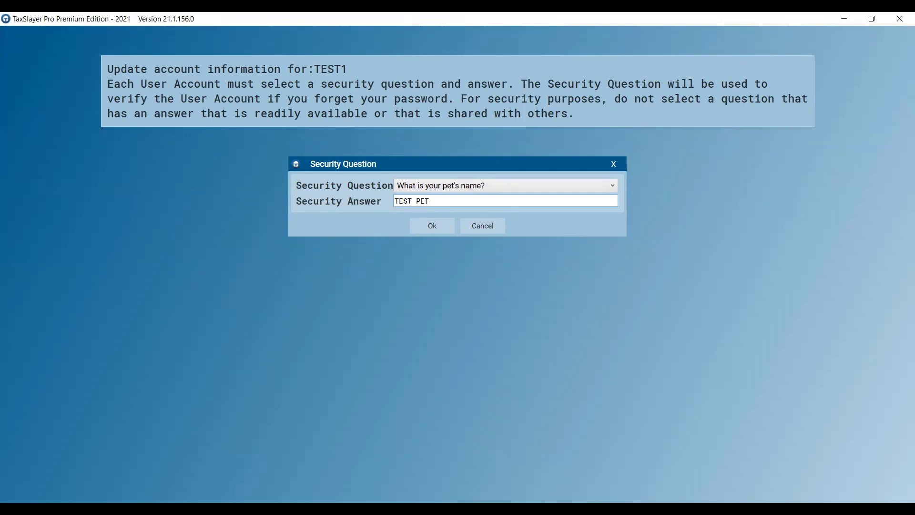
left_click(432, 227)
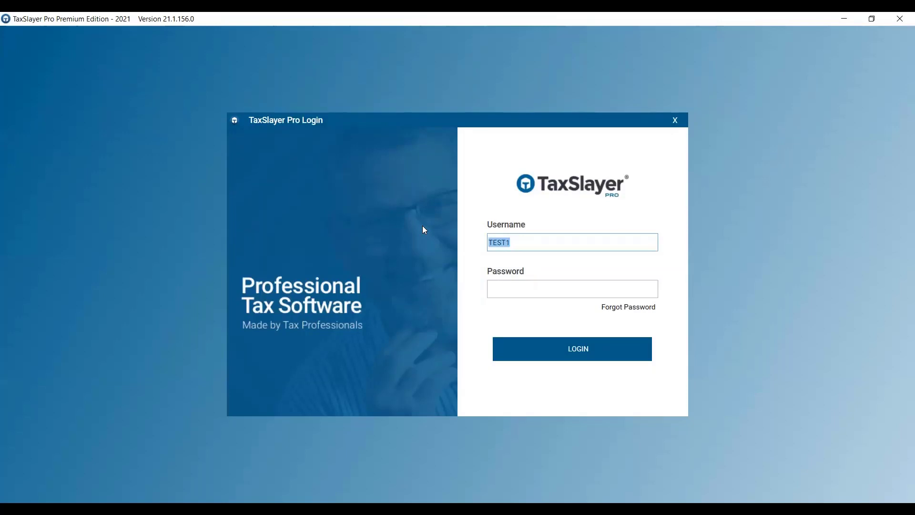
Step: Sign in as TEST1 with the new password and dismiss the greeting message
left_click(514, 242)
left_click(505, 293)
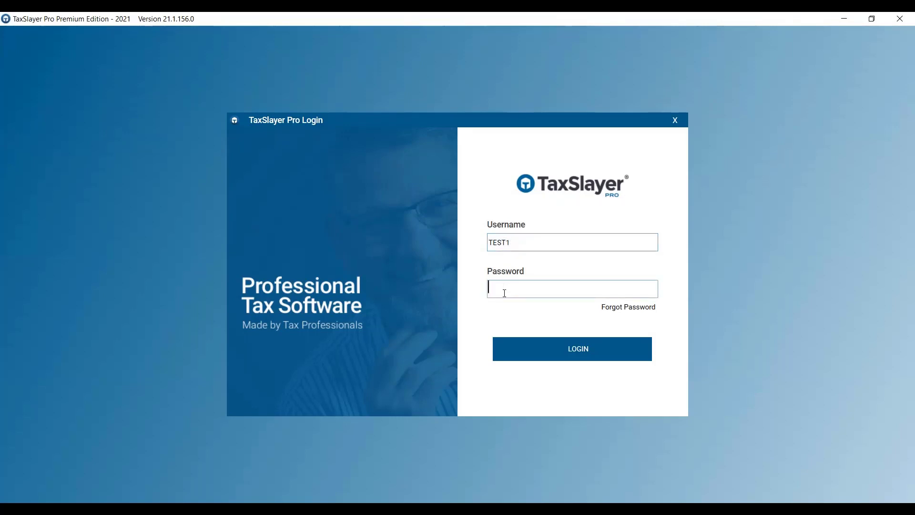
type("************")
left_click(510, 353)
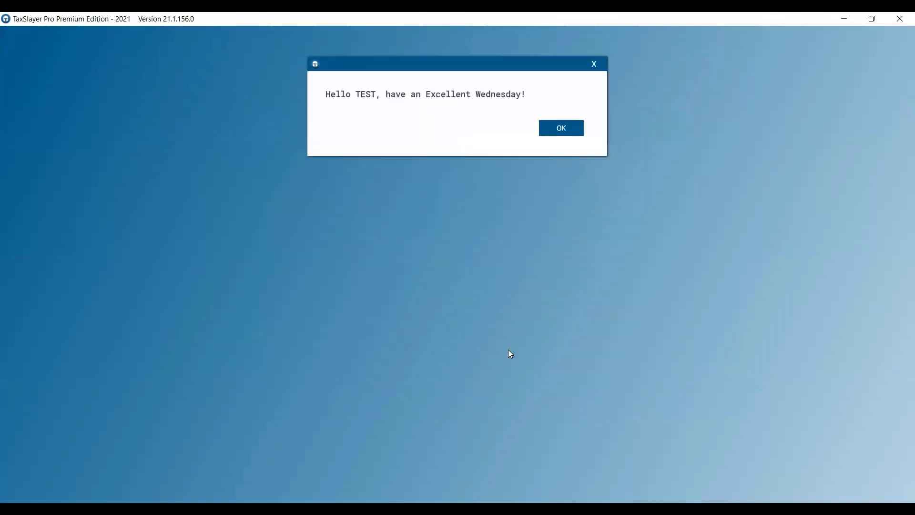
left_click(562, 132)
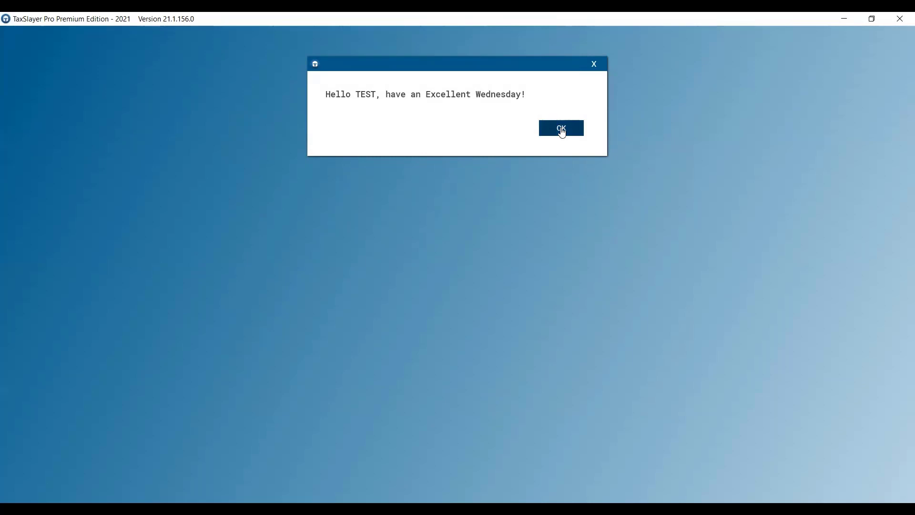